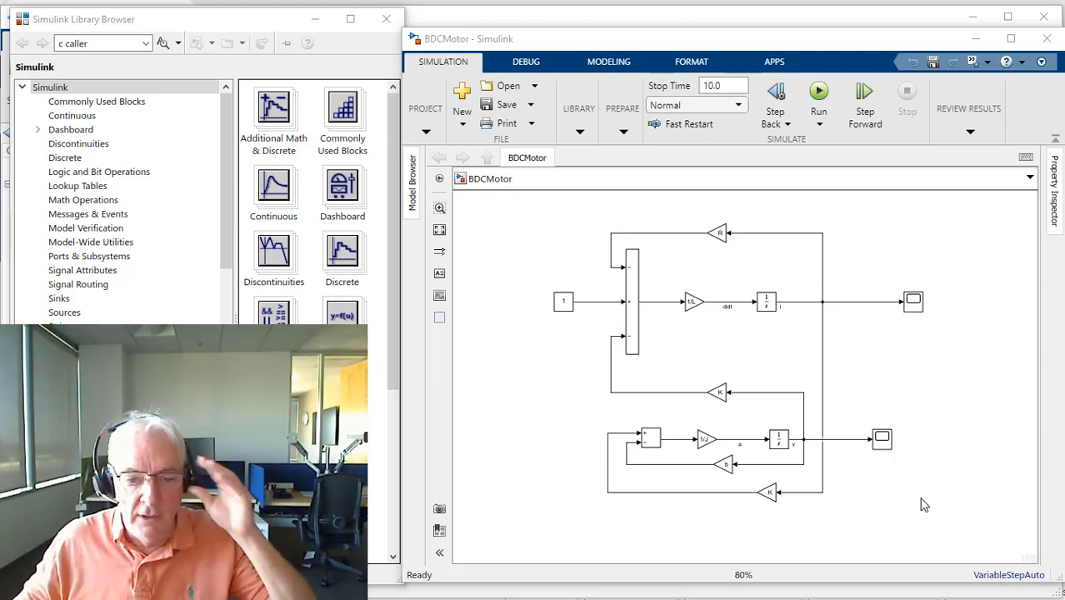
# Step: Run the simulation and inspect the motor speed response in the scope on the v signal
pyautogui.click(818, 99)
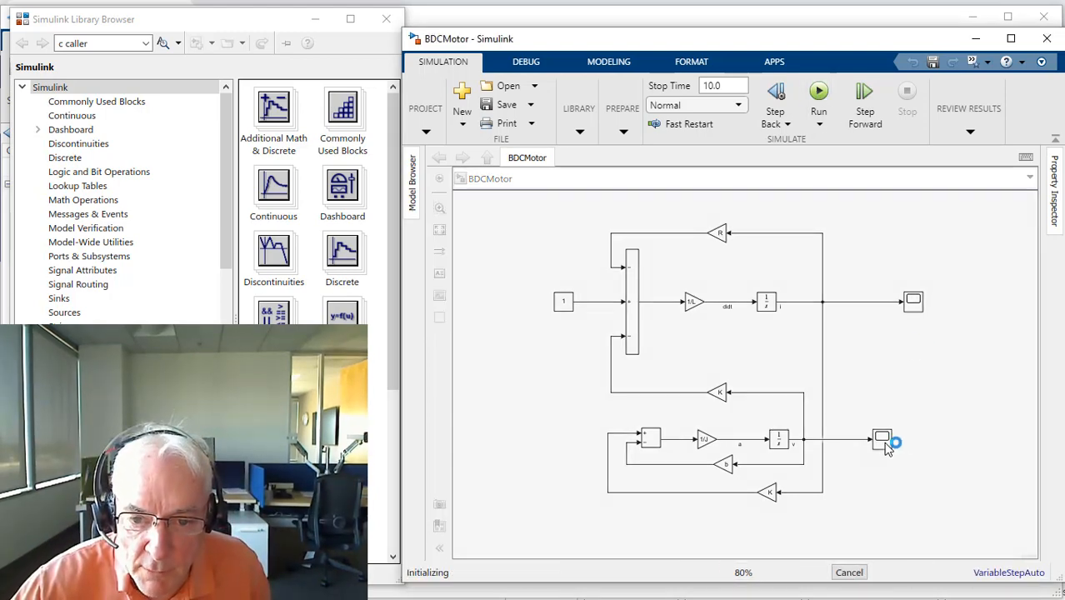
pyautogui.doubleClick(882, 442)
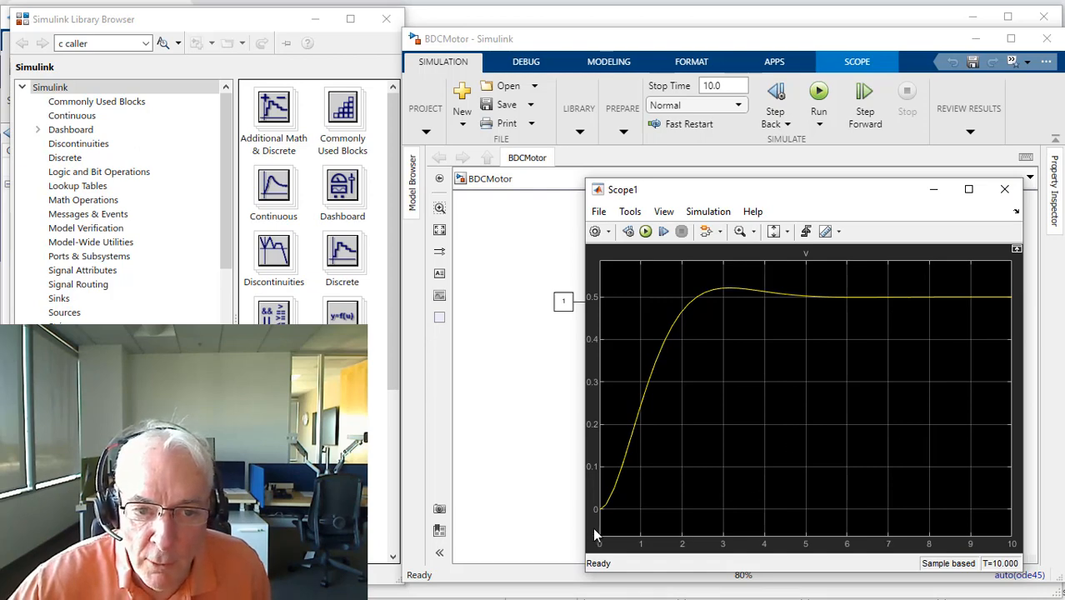
pyautogui.click(1007, 191)
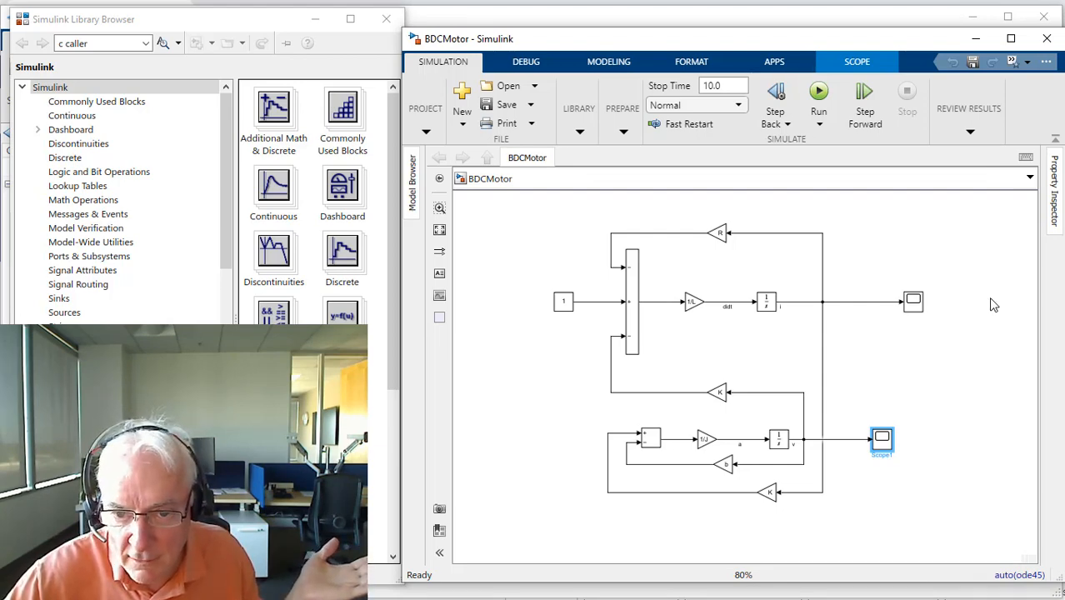
pyautogui.click(980, 357)
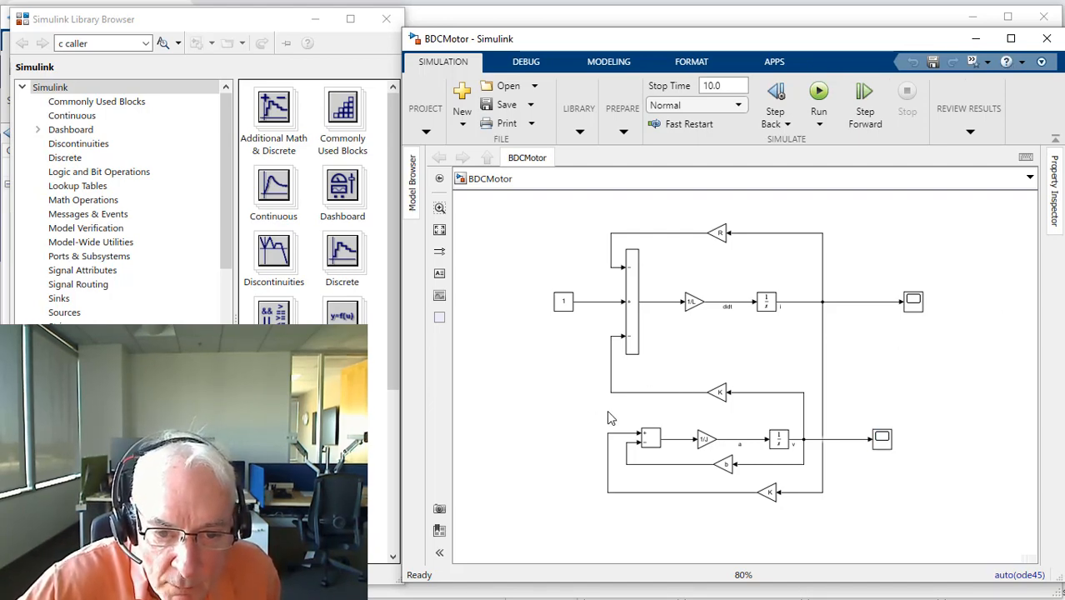
# Step: Group the lower sum, 1/J gain, integrator and b gain into a subsystem and widen its block
pyautogui.moveTo(620, 405); pyautogui.dragTo(814, 475)
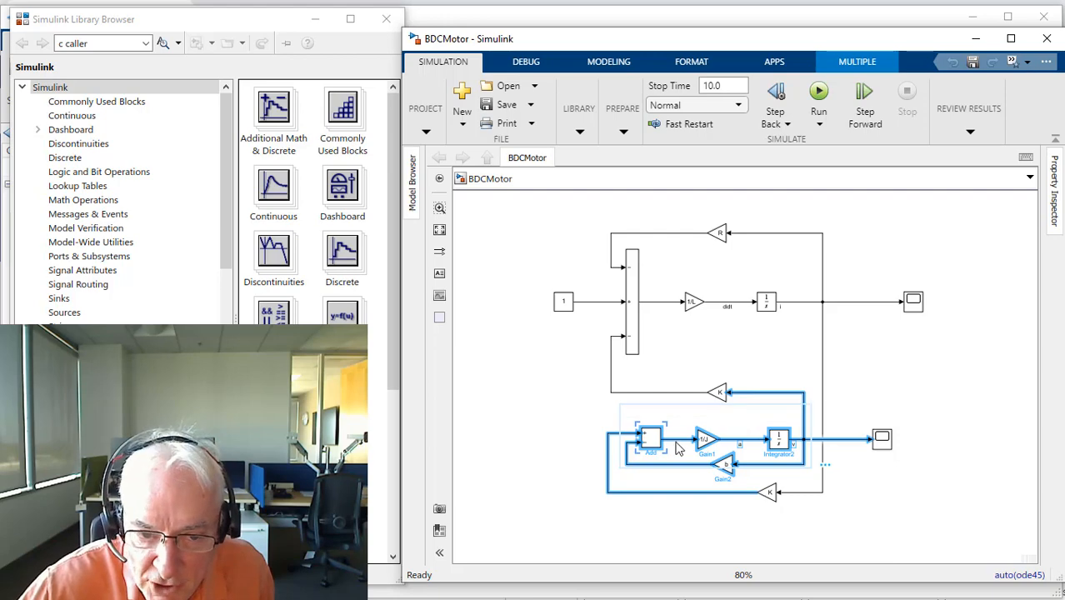
pyautogui.rightClick(654, 444)
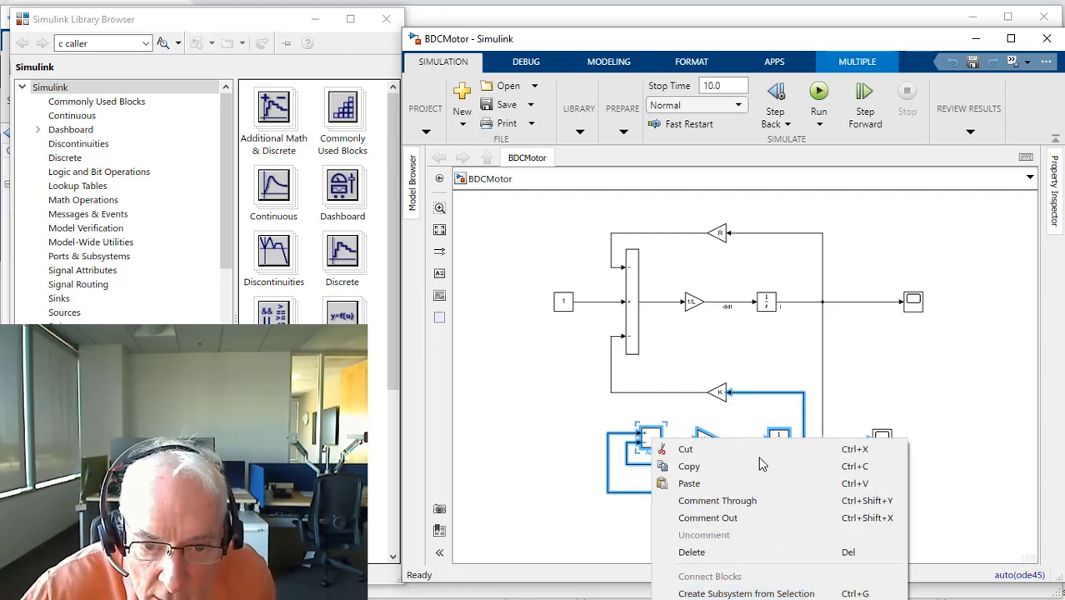
pyautogui.click(728, 593)
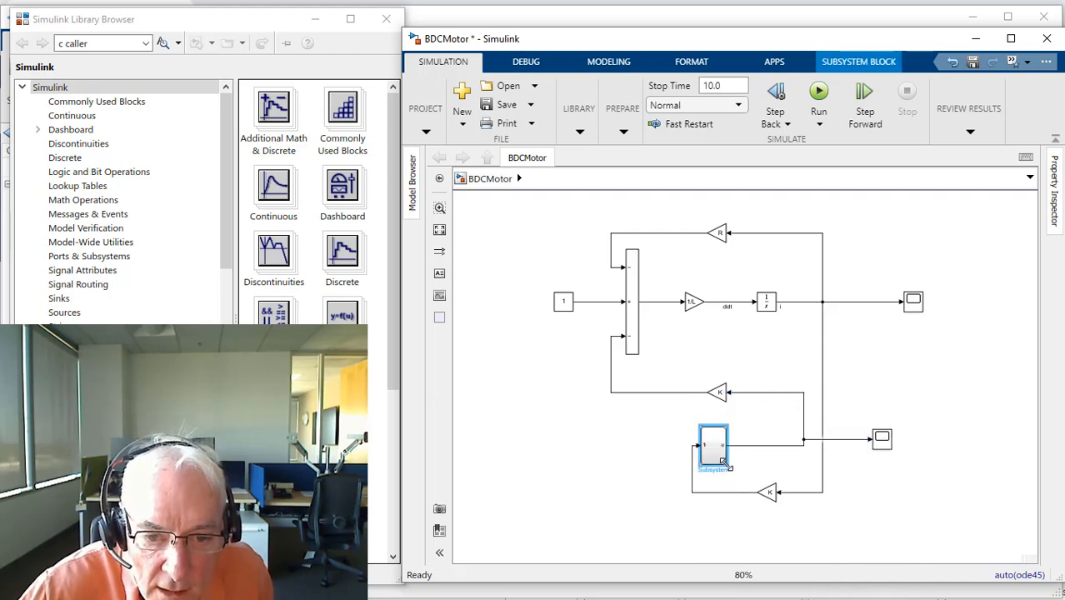
pyautogui.moveTo(725, 465); pyautogui.dragTo(778, 460)
# Step: Inside the new subsystem, flip the inport, place it in front of the sum block and rename it T(N*m)
pyautogui.doubleClick(752, 455)
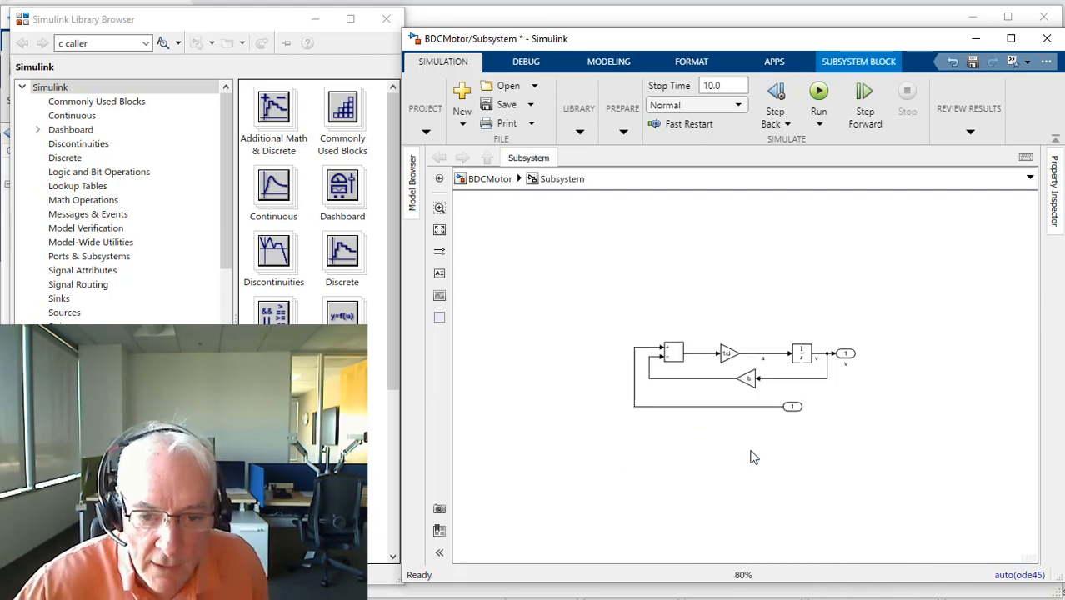
pyautogui.click(792, 410)
pyautogui.hotkey('ctrl', 'i')
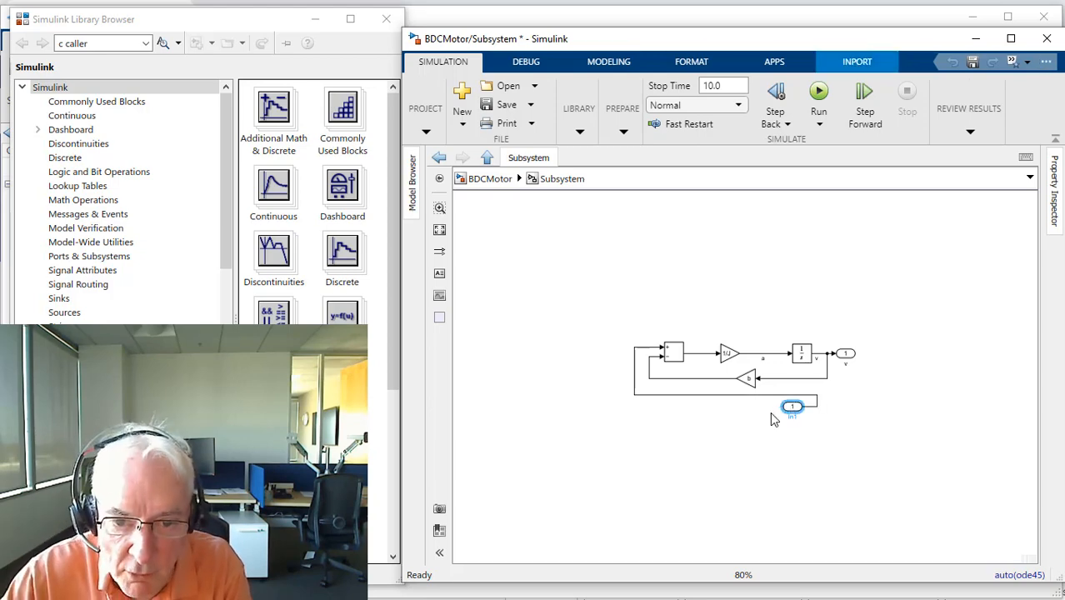
pyautogui.moveTo(792, 408); pyautogui.dragTo(608, 357)
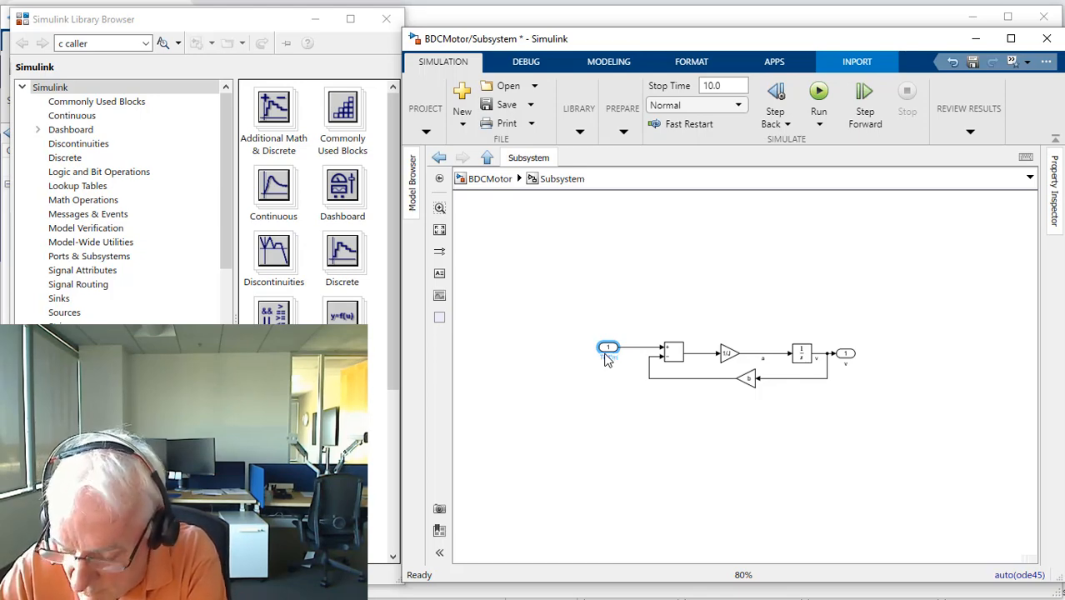
pyautogui.click(685, 459)
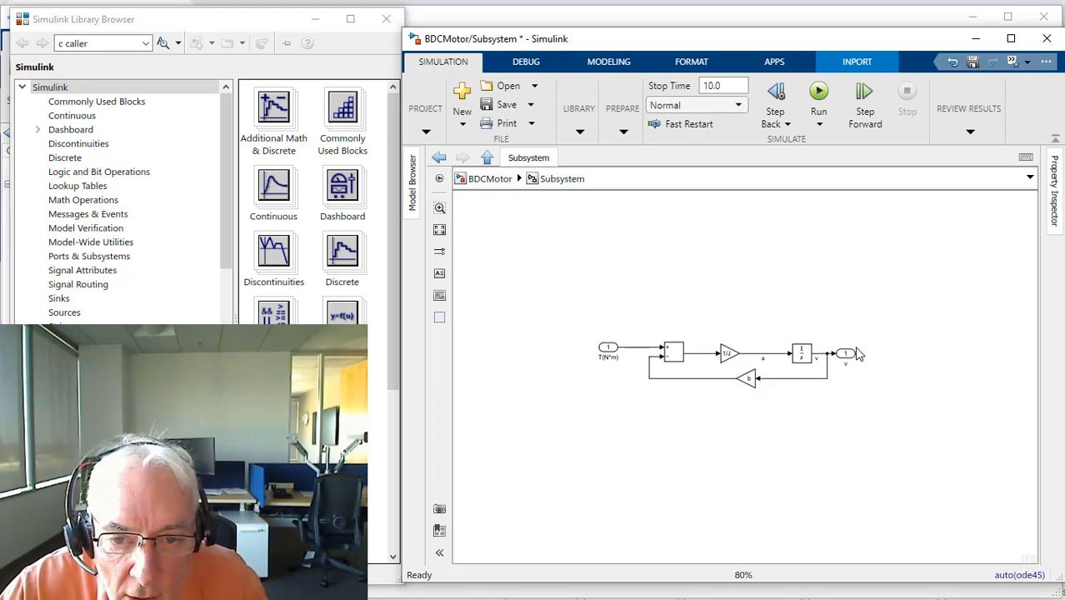
# Step: Move the subsystem's outport farther from the integrator and rename it w(rad/s)
pyautogui.moveTo(846, 354); pyautogui.dragTo(871, 367)
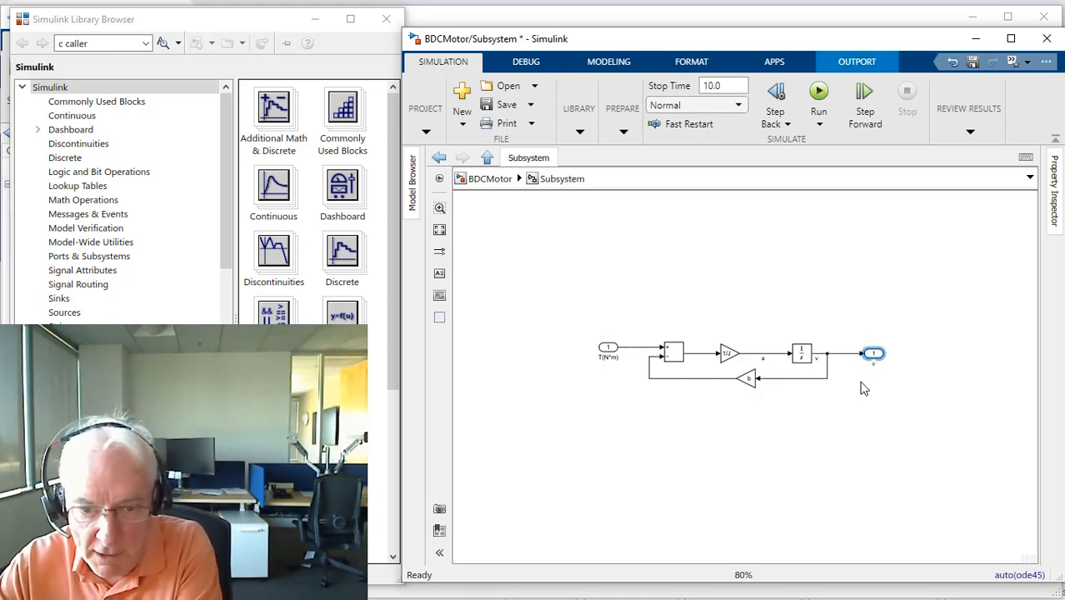
pyautogui.click(865, 427)
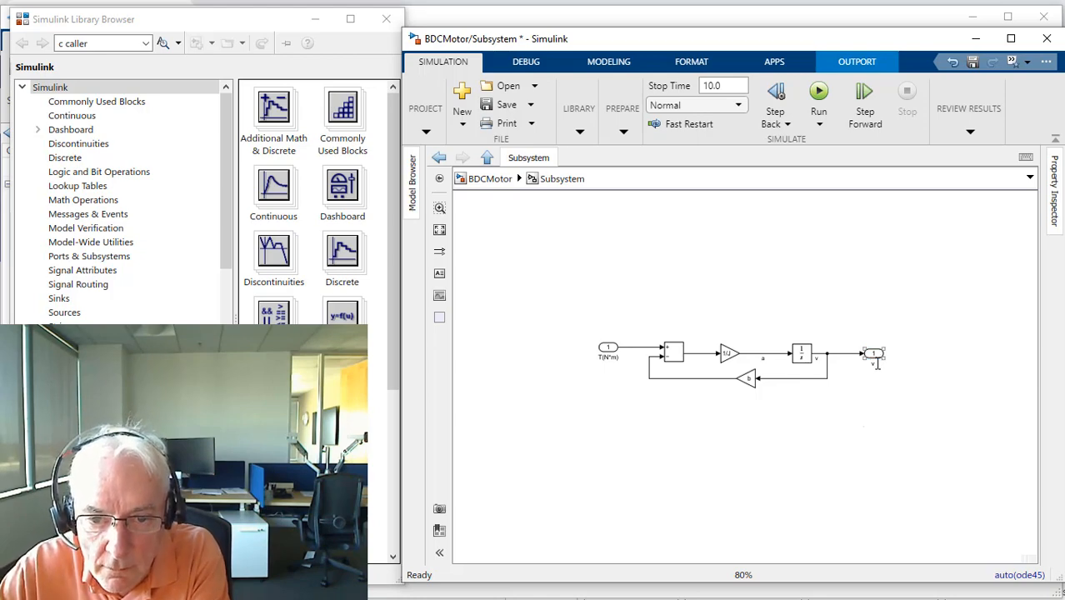
pyautogui.press('space')
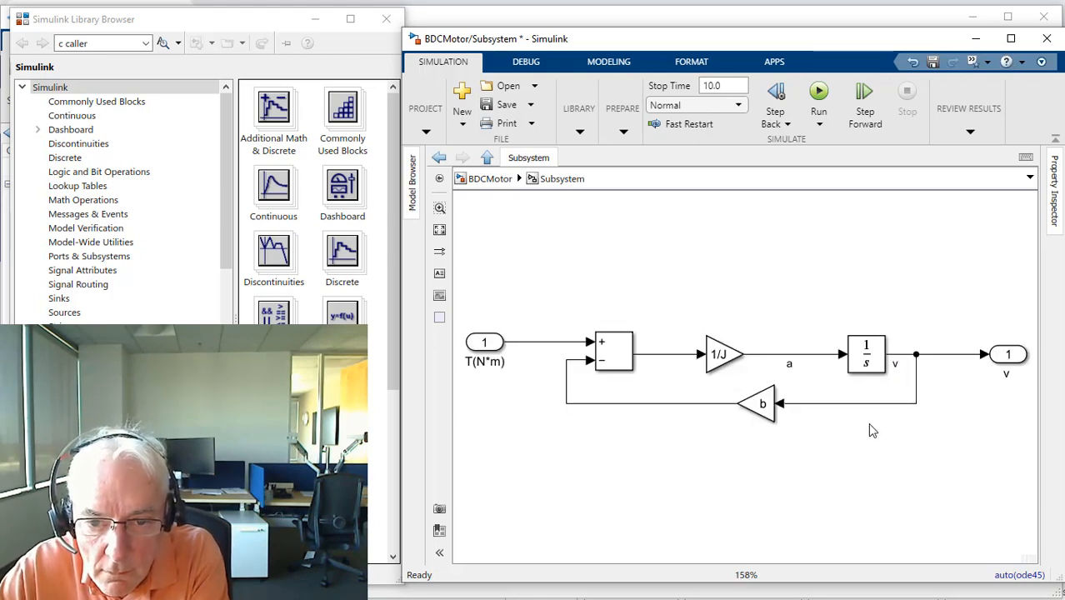
pyautogui.click(1007, 374)
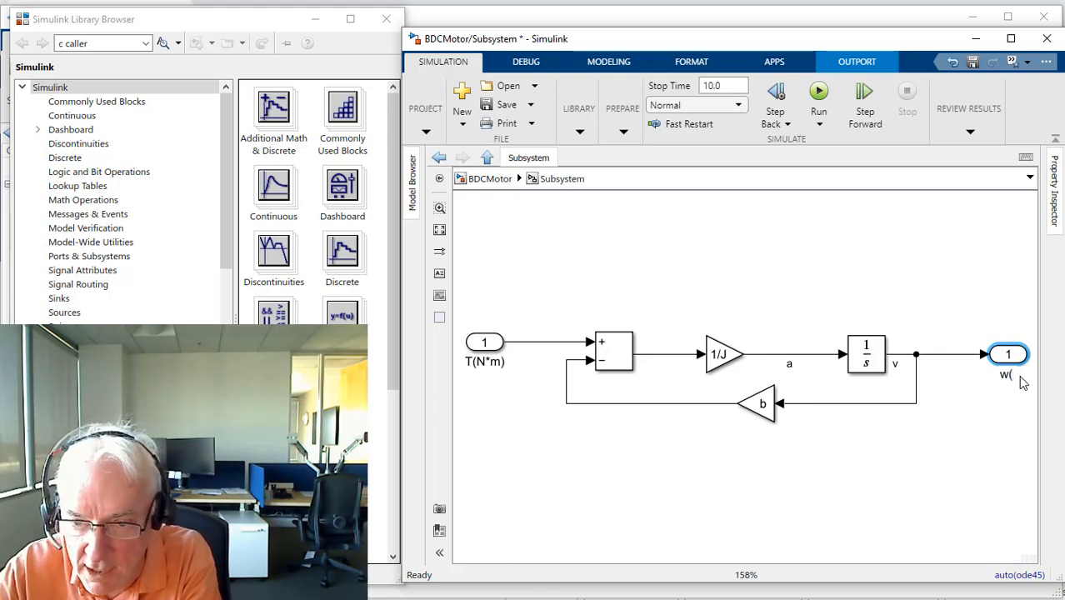
pyautogui.write('rad/s)')
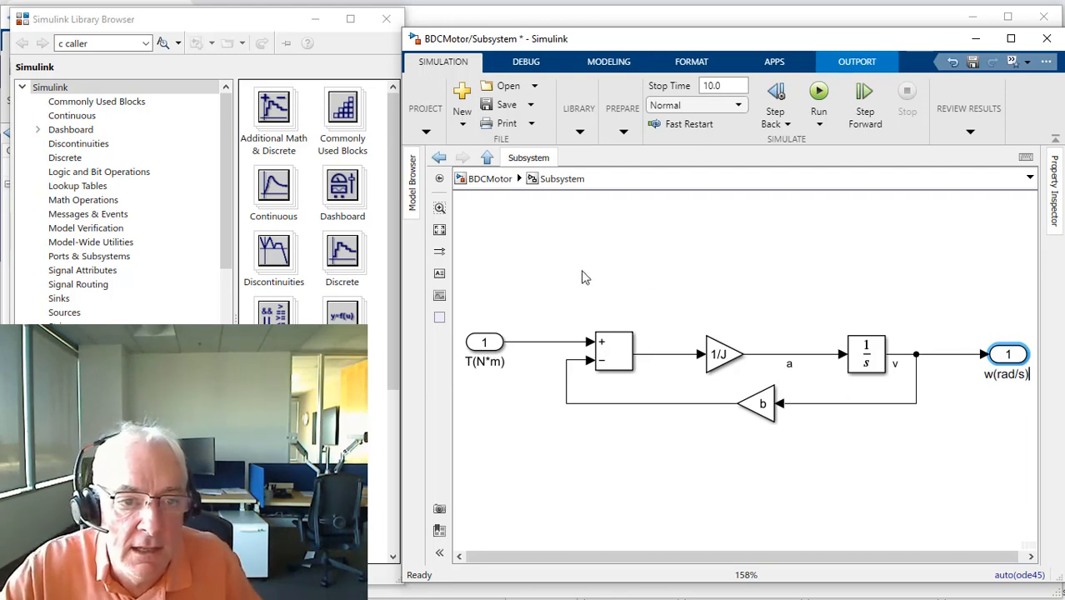
pyautogui.click(575, 273)
# Step: Return to the top-level BDCMotor model and rename the subsystem as Mechanical Shaft
pyautogui.click(489, 179)
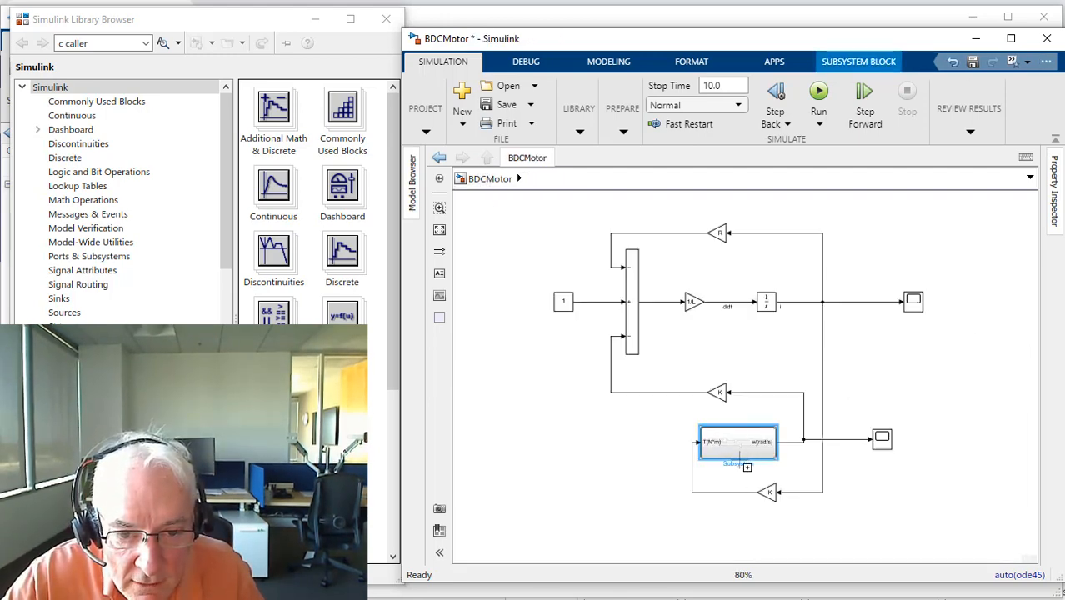
pyautogui.doubleClick(740, 464)
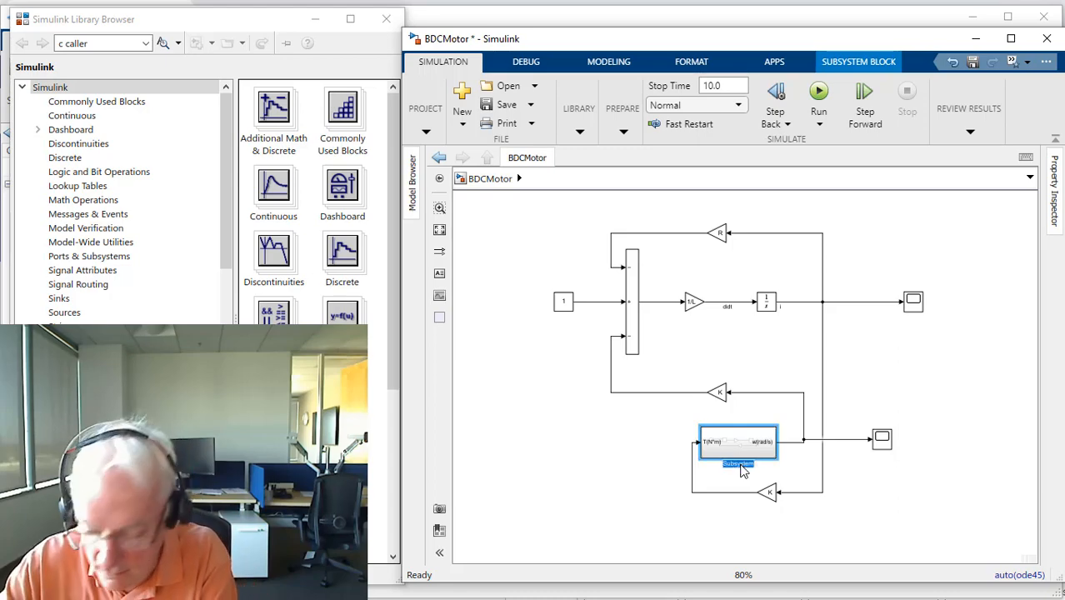
pyautogui.press('BackSpace')
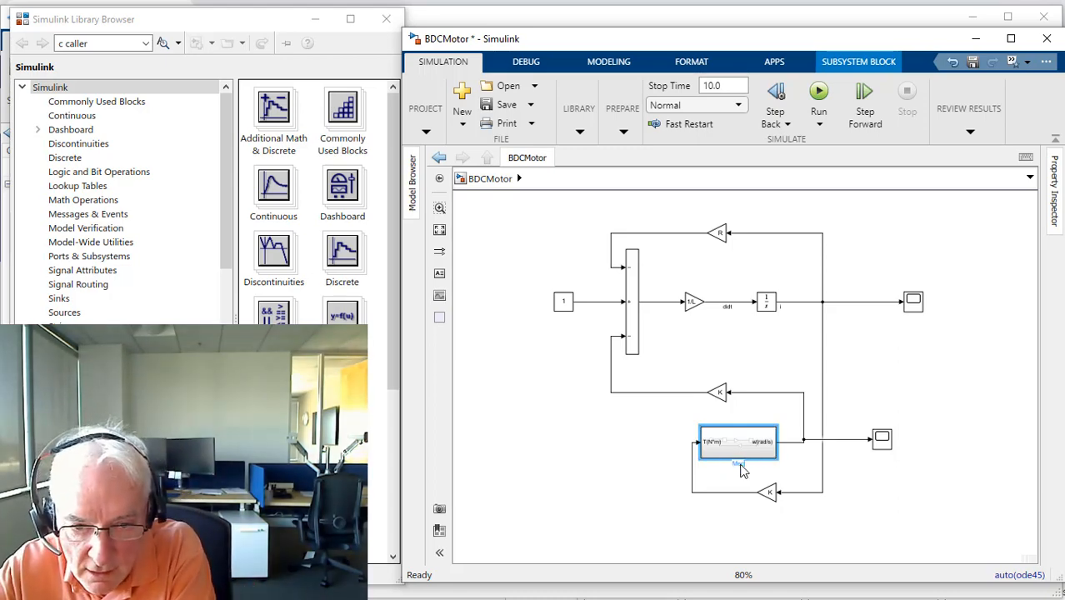
pyautogui.write('Mechanical Sh')
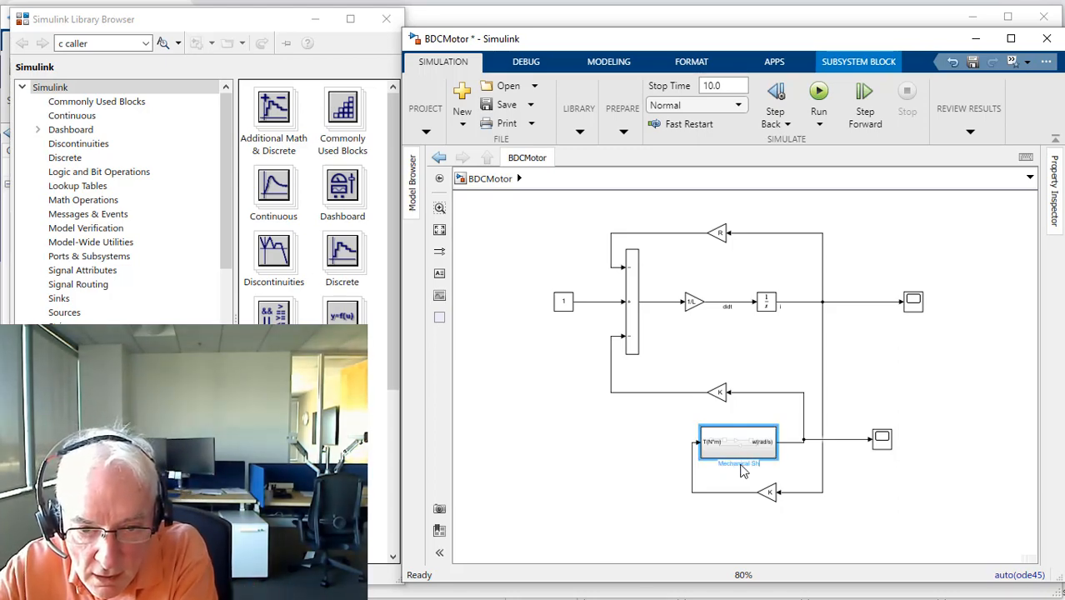
pyautogui.write('aft')
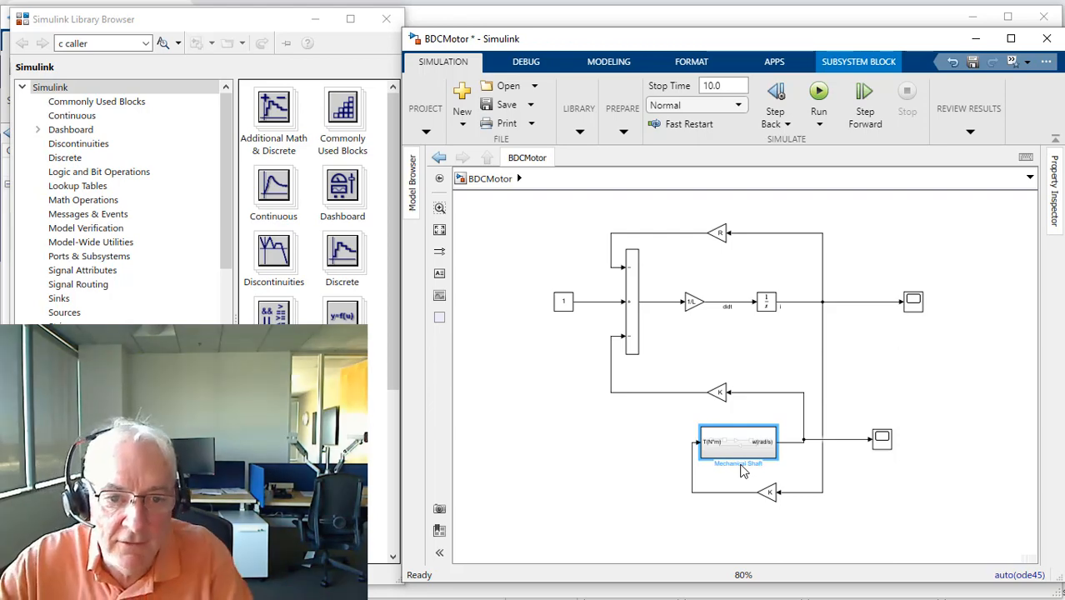
pyautogui.click(629, 480)
# Step: Move Mechanical Shaft aside and group the sum, integrator and 1/L, R and both K gains into a second subsystem
pyautogui.click(725, 457)
pyautogui.moveTo(725, 457); pyautogui.dragTo(480, 475)
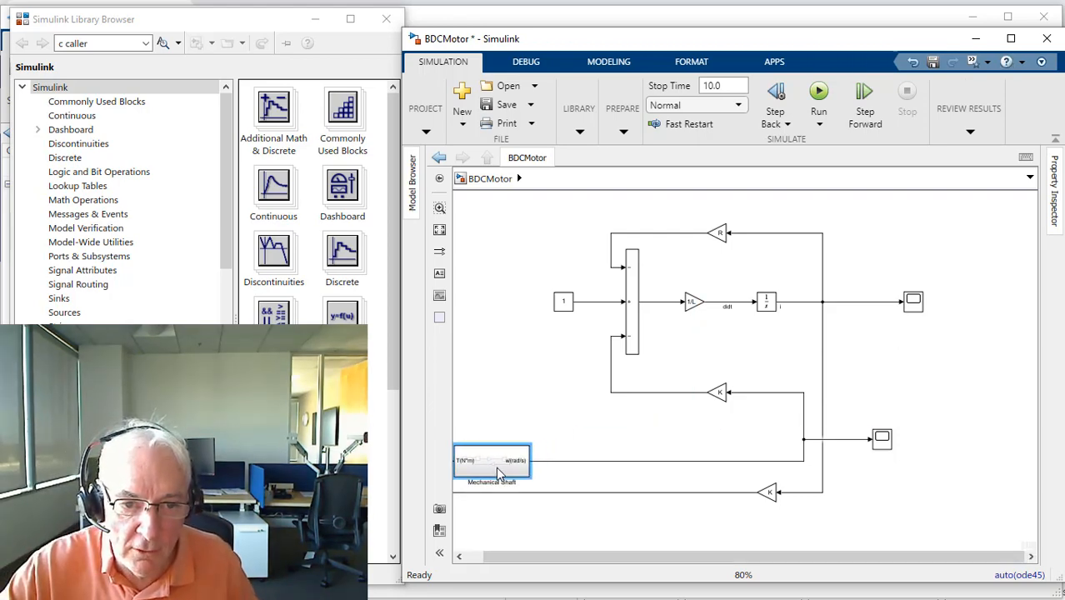
pyautogui.moveTo(588, 200); pyautogui.dragTo(846, 508)
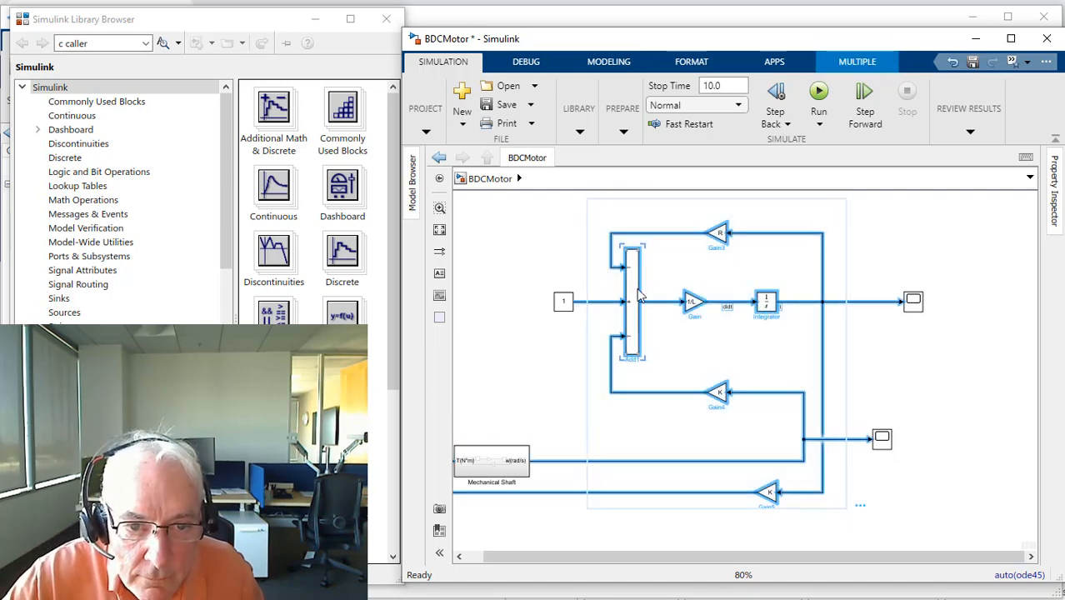
pyautogui.rightClick(633, 297)
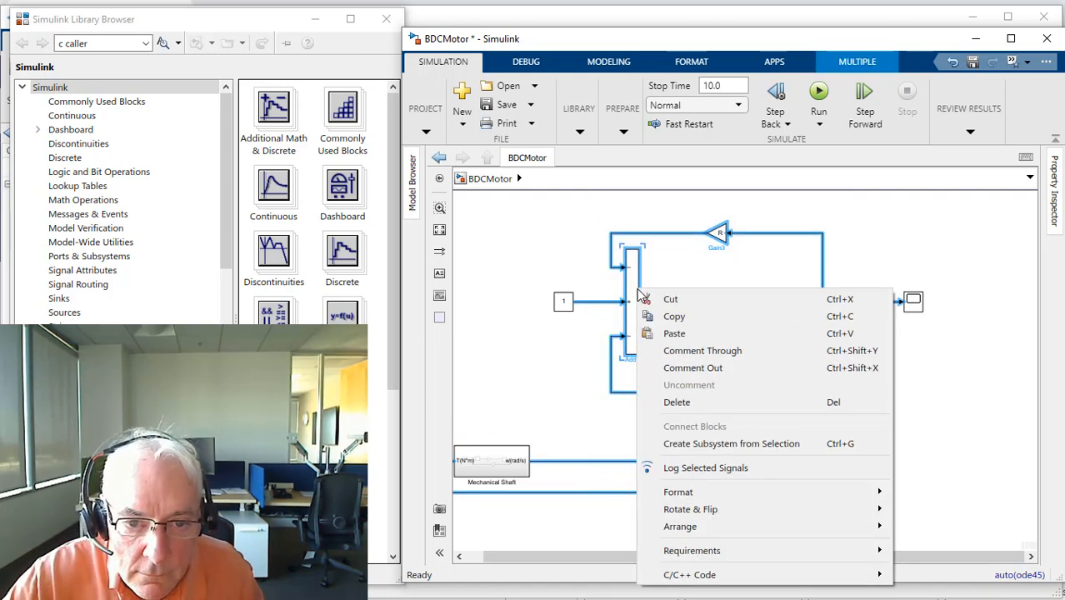
pyautogui.click(700, 444)
# Step: Line up the new subsystem with Mechanical Shaft to its right, and place the current scope above them
pyautogui.moveTo(719, 335); pyautogui.dragTo(633, 326)
pyautogui.moveTo(505, 465); pyautogui.dragTo(764, 339)
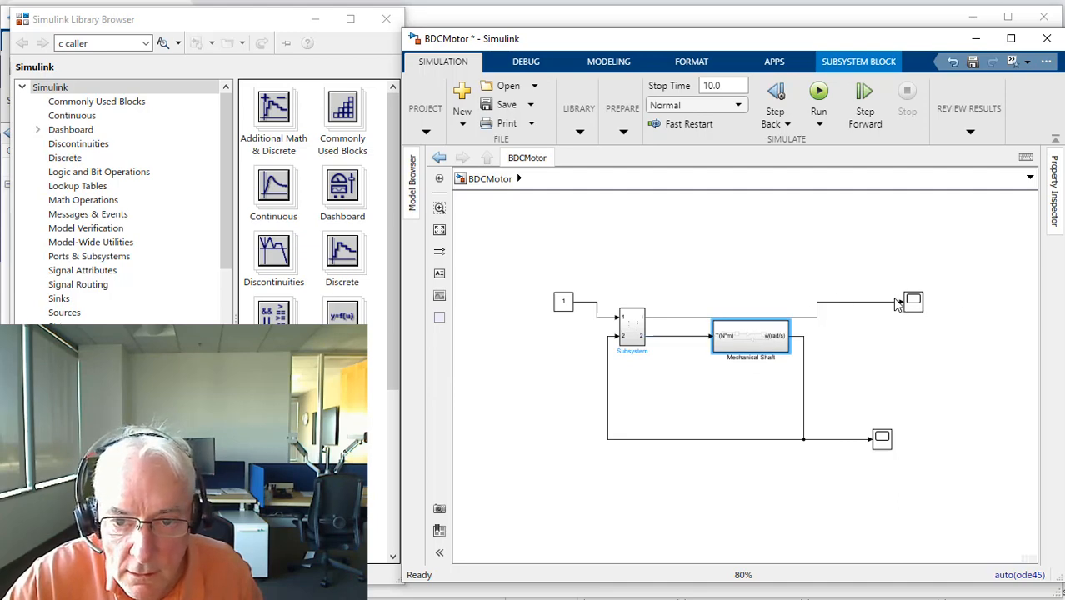
pyautogui.moveTo(917, 305); pyautogui.dragTo(805, 255)
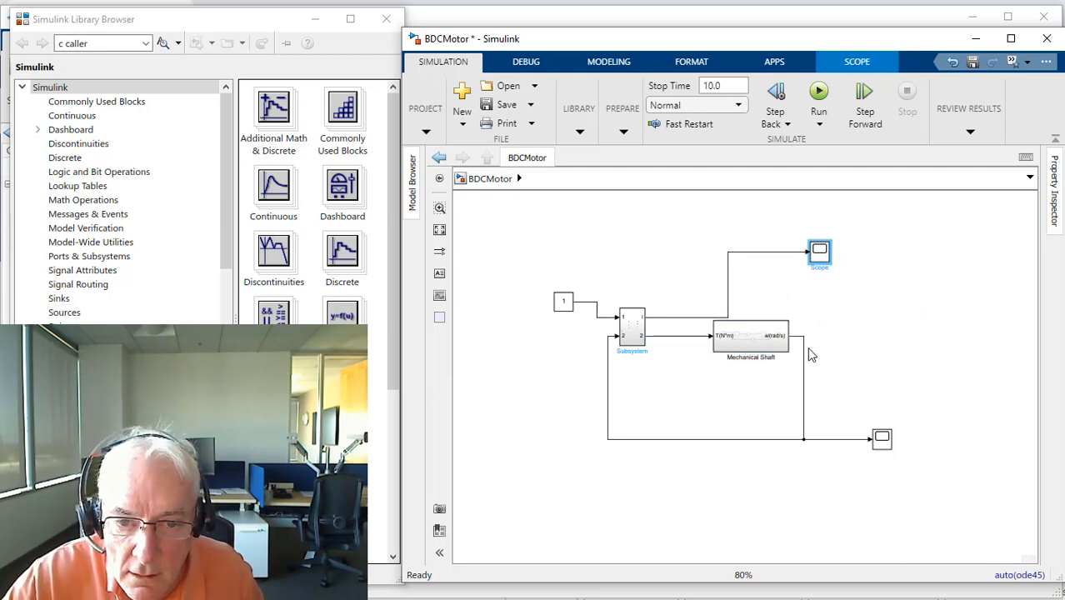
# Step: Inside the second subsystem, flip the torque K gain and outport 2 and place them beneath the current outport
pyautogui.doubleClick(630, 331)
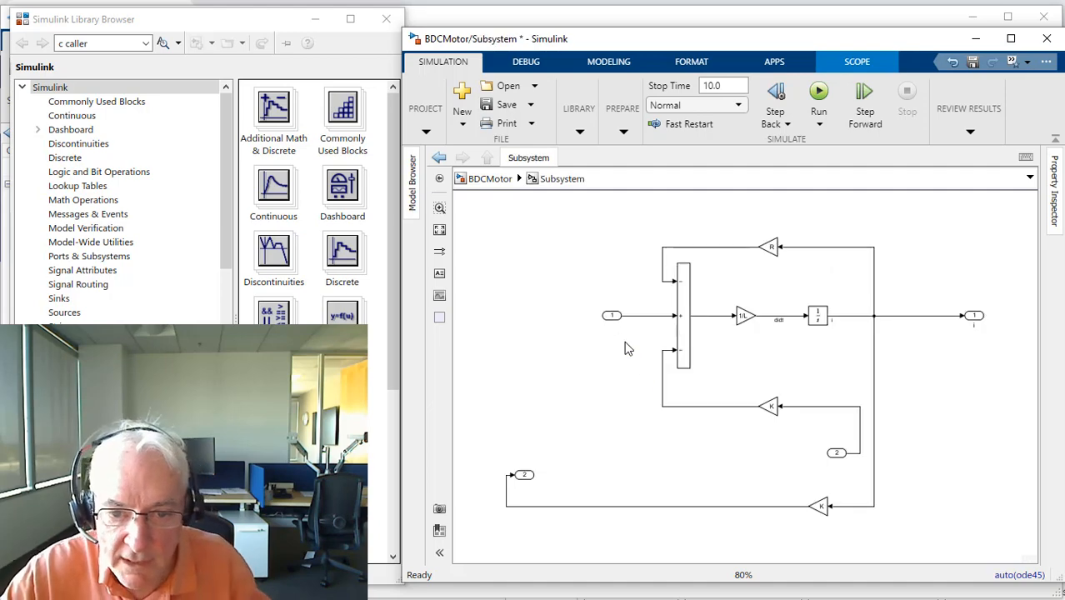
pyautogui.click(524, 475)
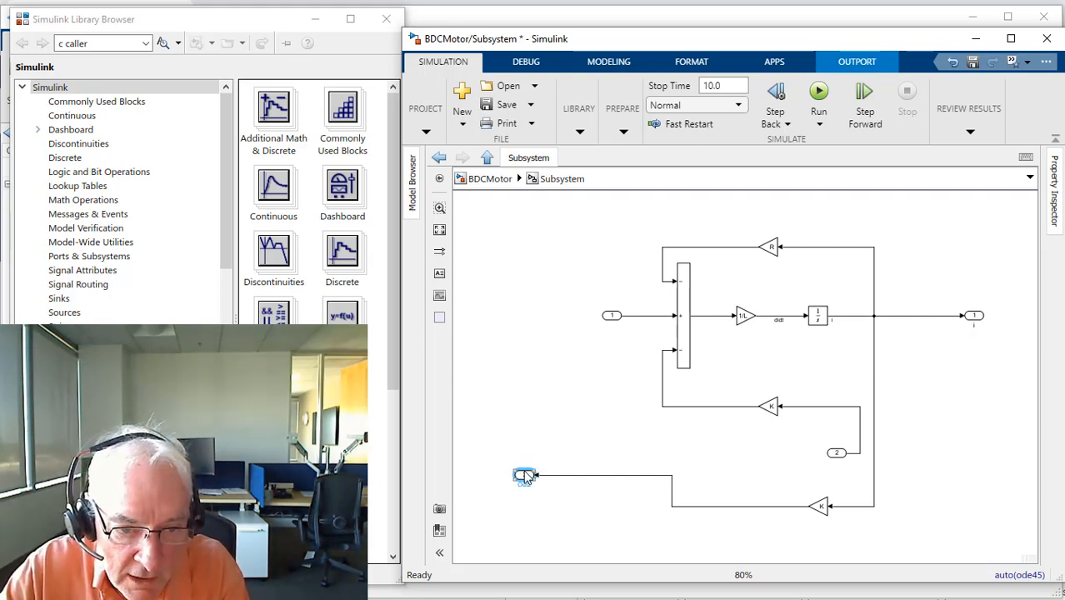
pyautogui.moveTo(538, 479); pyautogui.dragTo(797, 509)
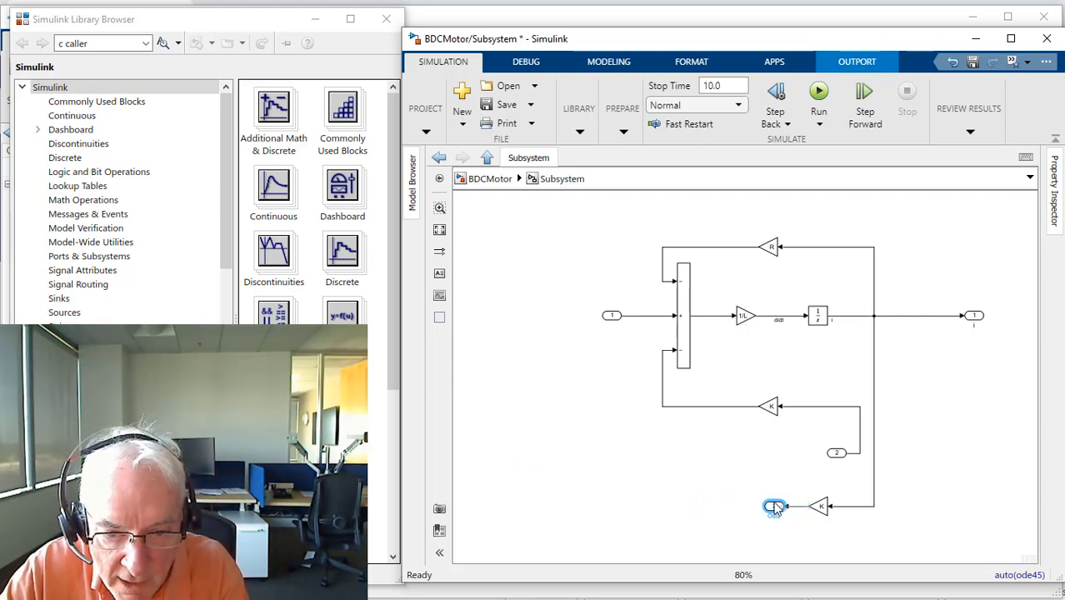
pyautogui.click(733, 509)
pyautogui.moveTo(732, 489); pyautogui.dragTo(930, 527)
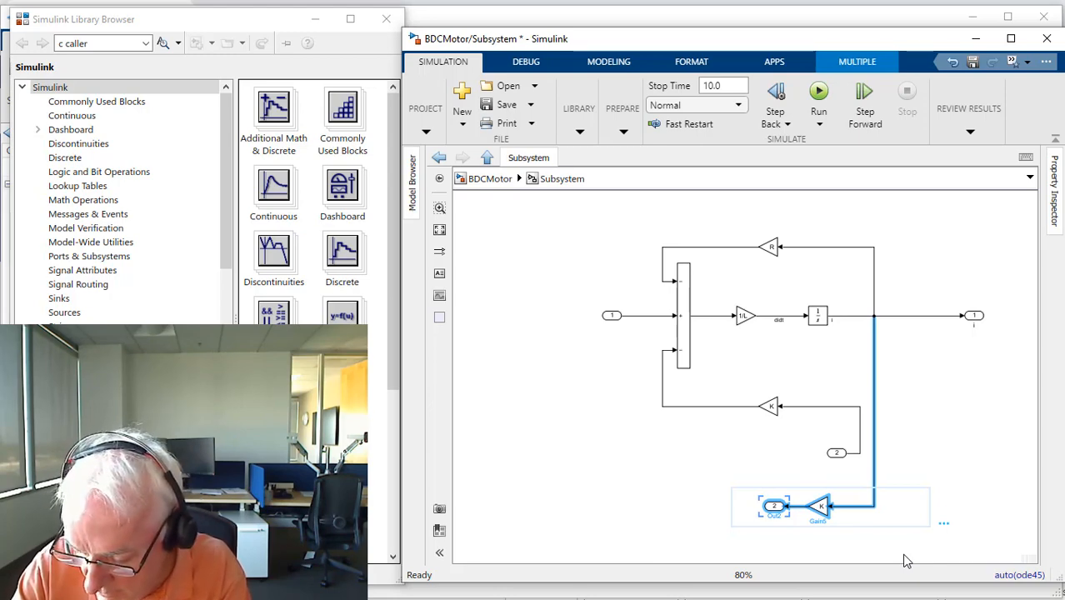
pyautogui.hotkey('ctrl', 'i')
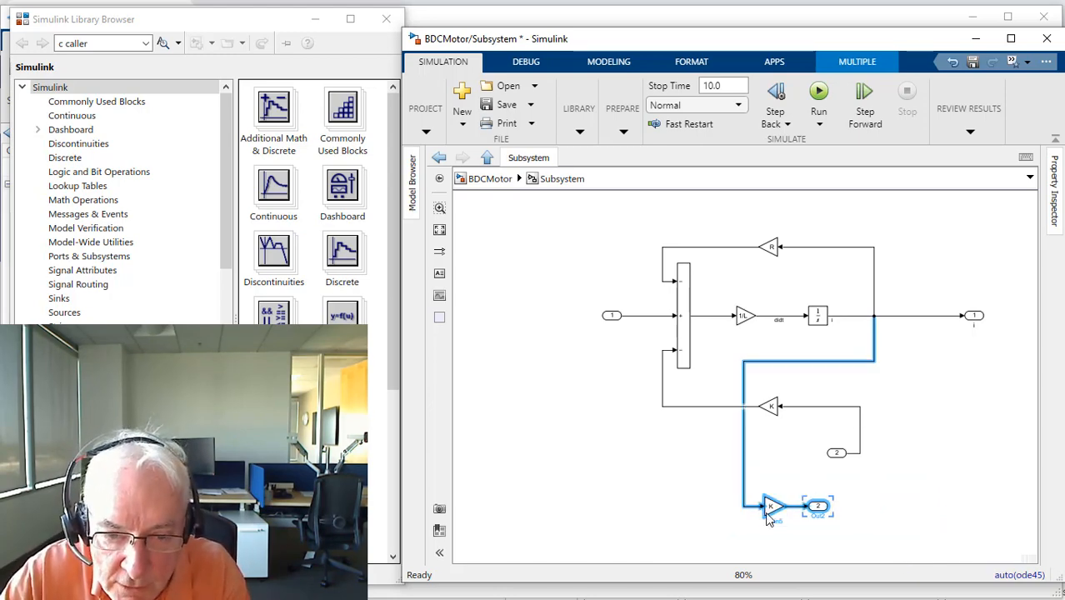
pyautogui.moveTo(771, 512); pyautogui.dragTo(997, 372)
# Step: Rename the torque outport as Te(N*m) and delete the current outport i with its line
pyautogui.click(999, 370)
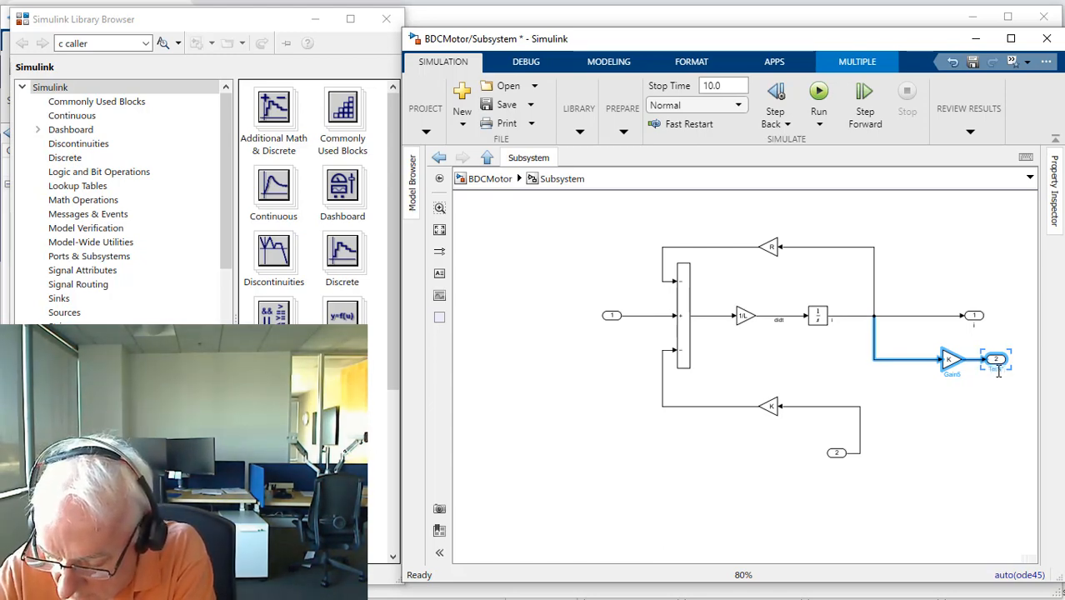
pyautogui.write('*m')
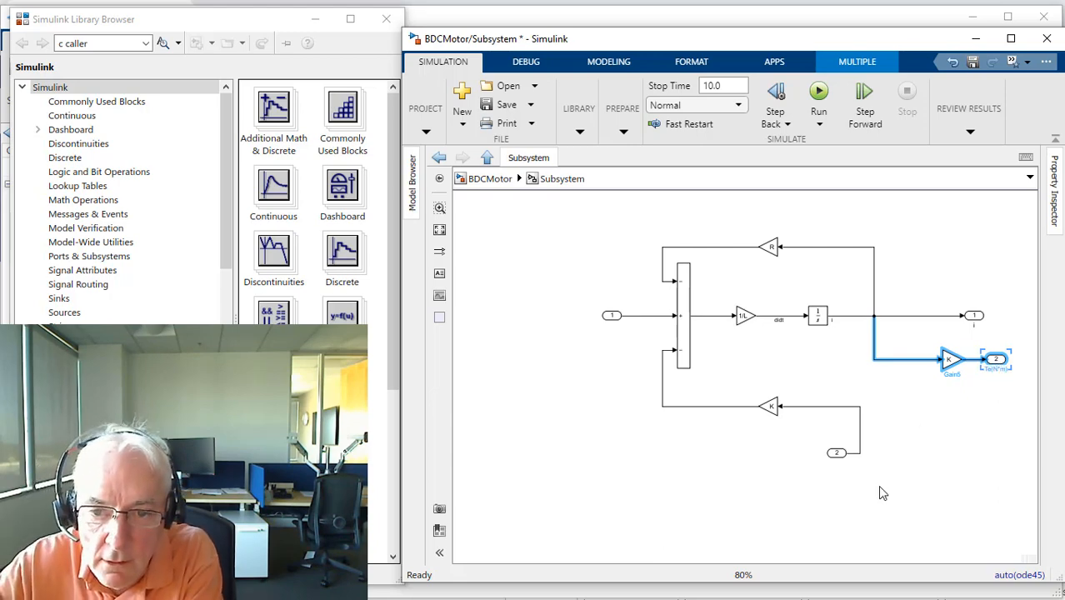
pyautogui.click(946, 485)
pyautogui.moveTo(918, 280); pyautogui.dragTo(1011, 345)
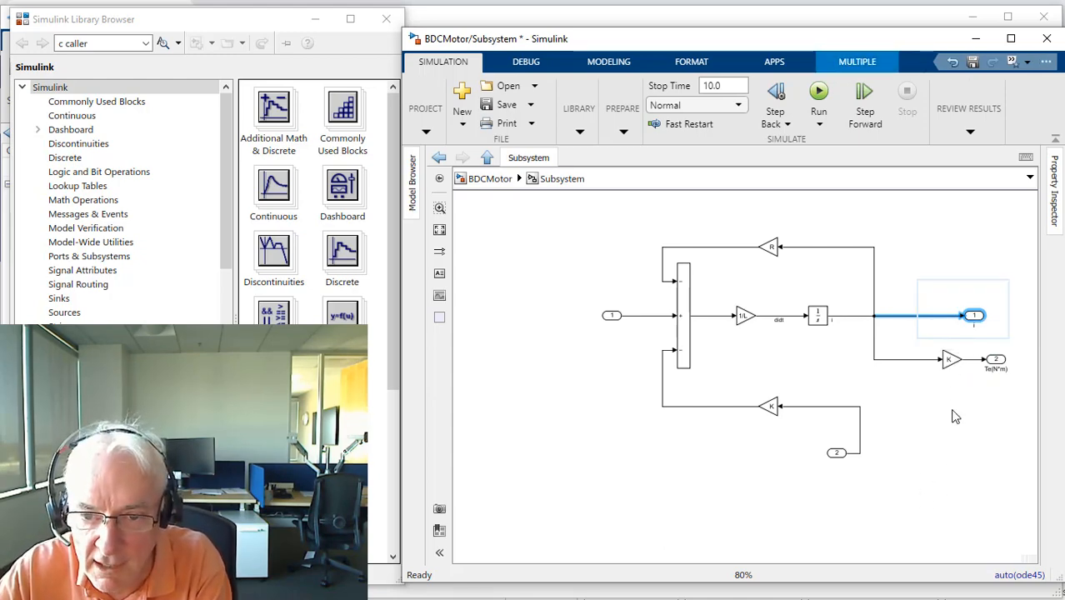
pyautogui.press('Delete')
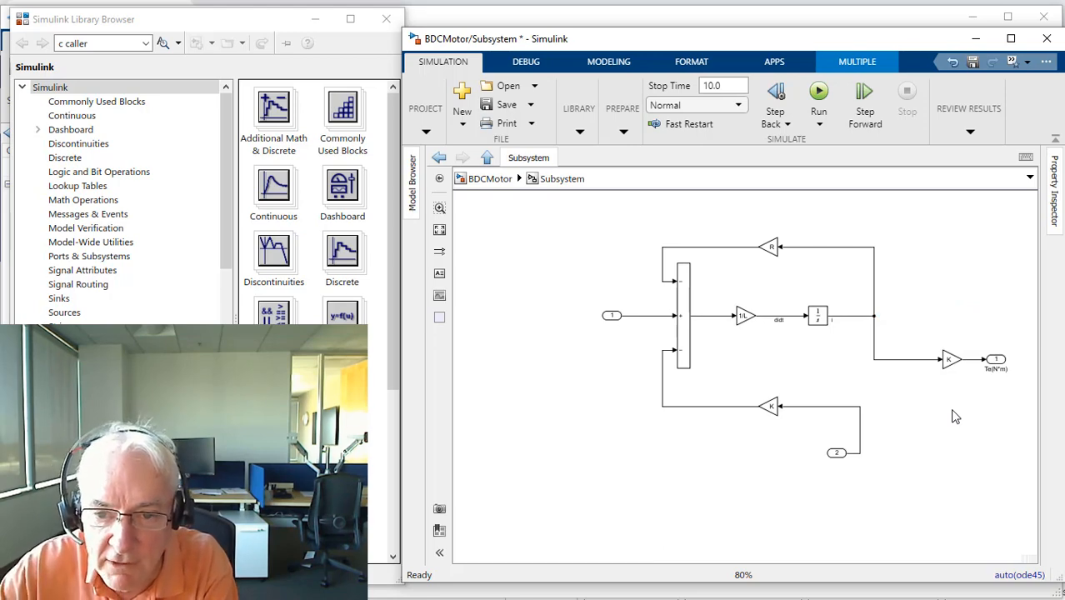
# Step: Move the torque K gain and the Te(N*m) outport up in line with the integrator's output
pyautogui.moveTo(928, 328); pyautogui.dragTo(1017, 382)
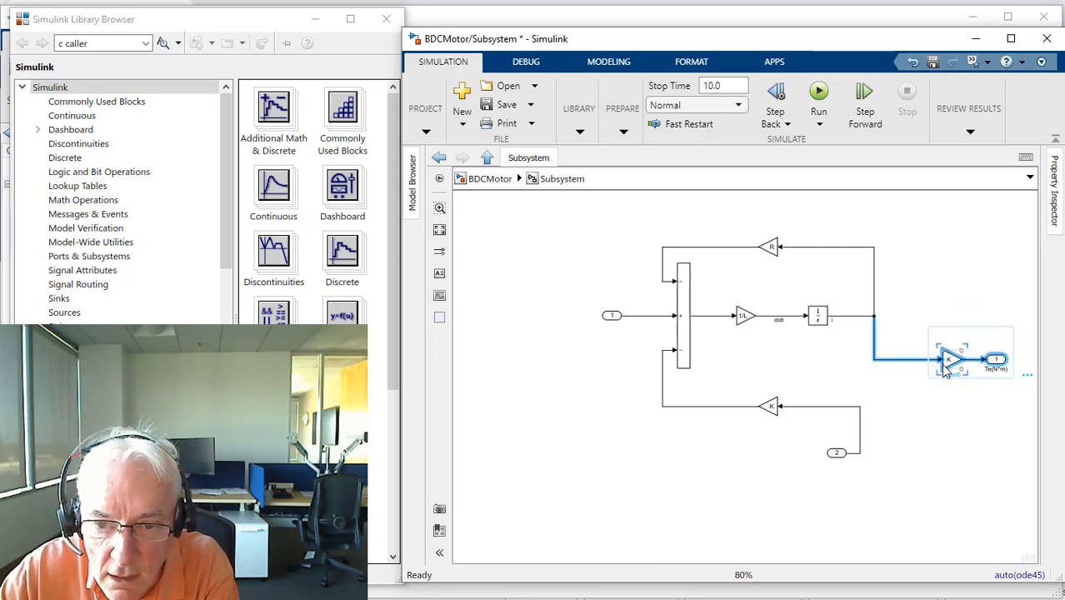
pyautogui.moveTo(948, 367); pyautogui.dragTo(925, 322)
pyautogui.click(904, 452)
# Step: Flip inport 2 and the back-EMF K gain to face forward, and place them in line with the sum block's lower minus input
pyautogui.click(832, 455)
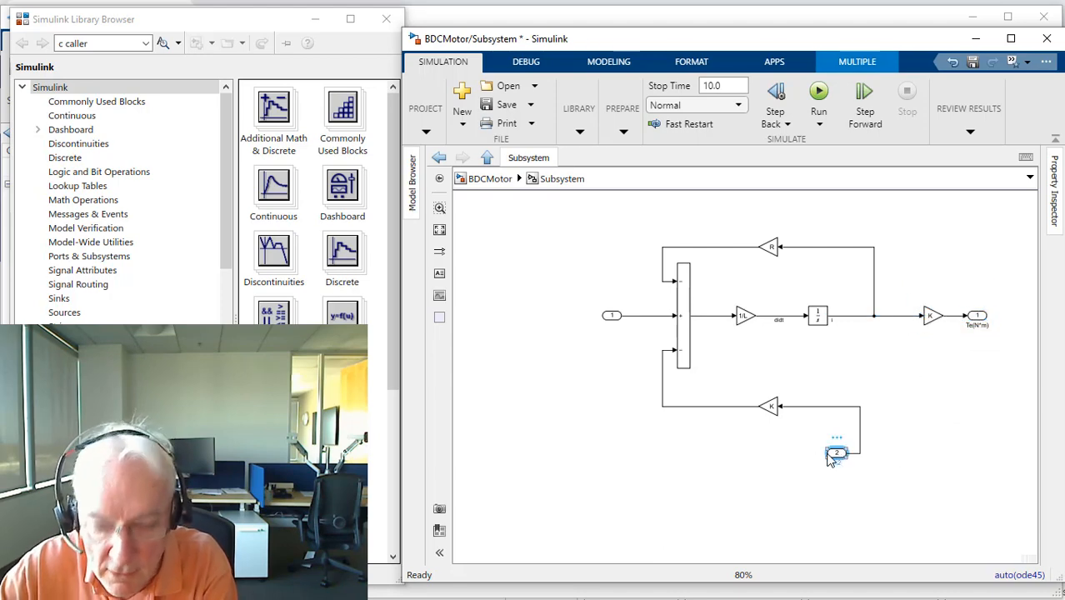
pyautogui.hotkey('ctrl', 'i')
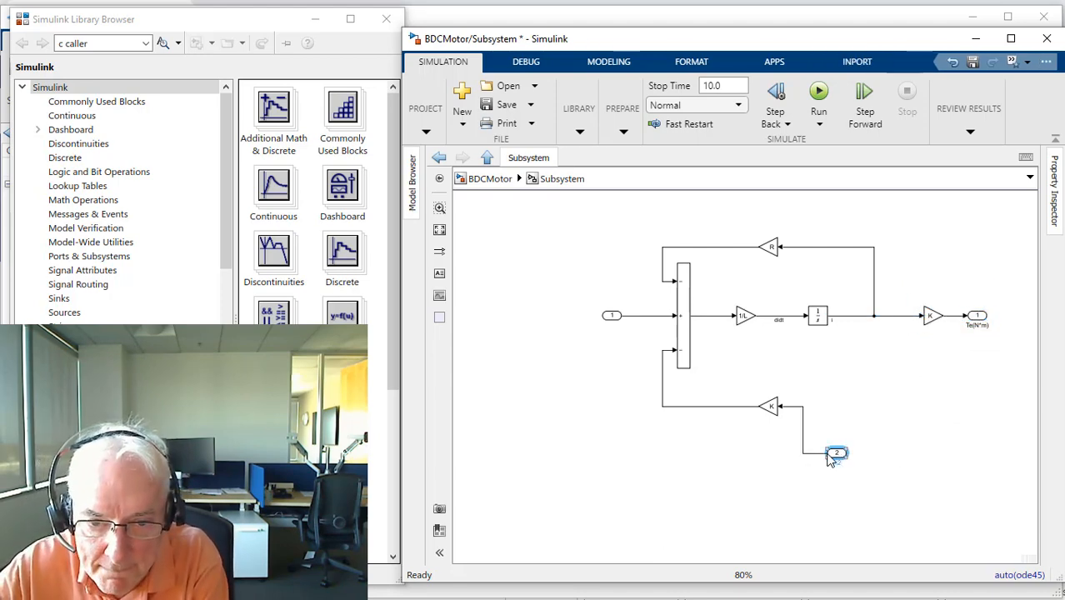
pyautogui.moveTo(837, 456); pyautogui.dragTo(837, 408)
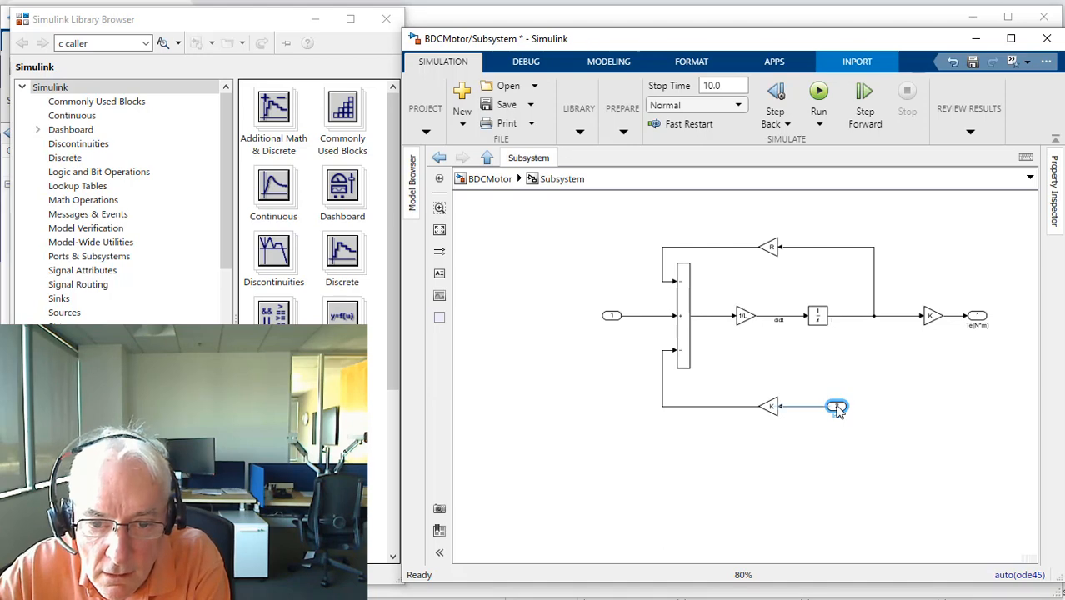
pyautogui.click(760, 405)
pyautogui.moveTo(775, 434); pyautogui.dragTo(925, 434)
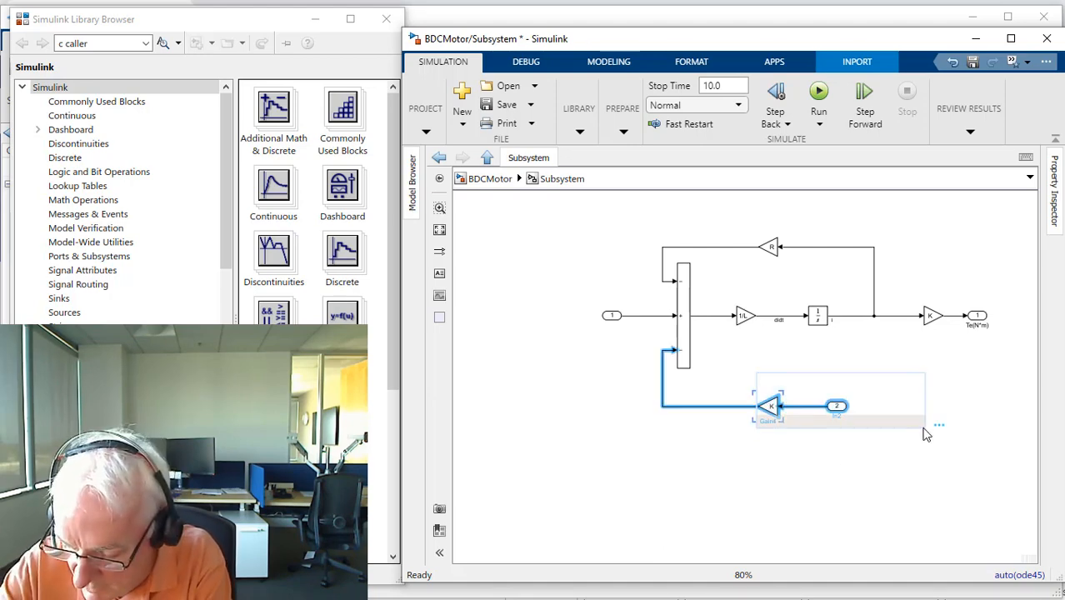
pyautogui.hotkey('ctrl', 'i')
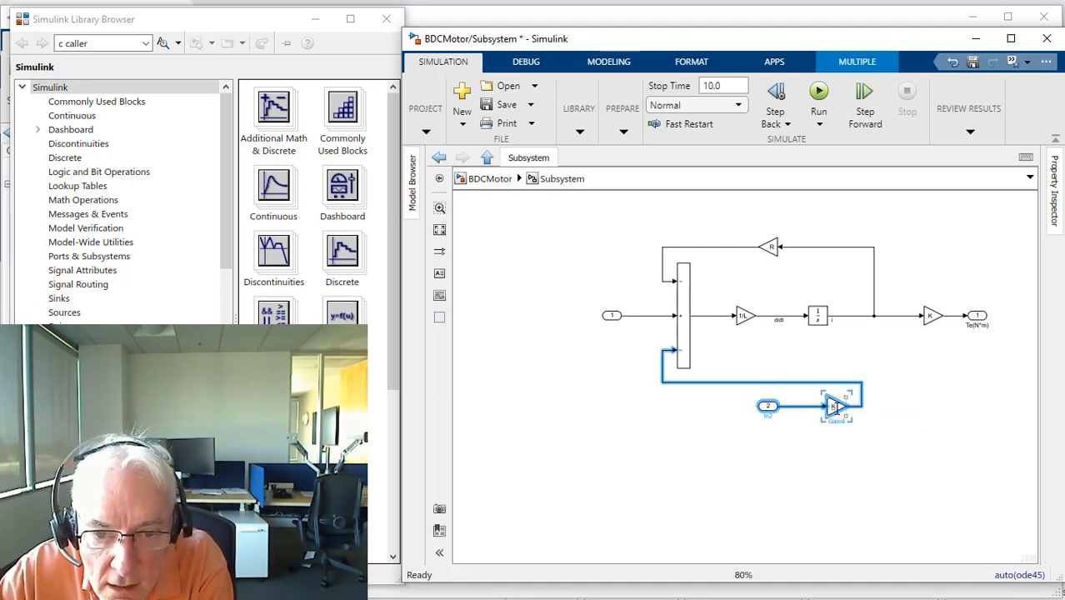
pyautogui.moveTo(838, 414); pyautogui.dragTo(617, 358)
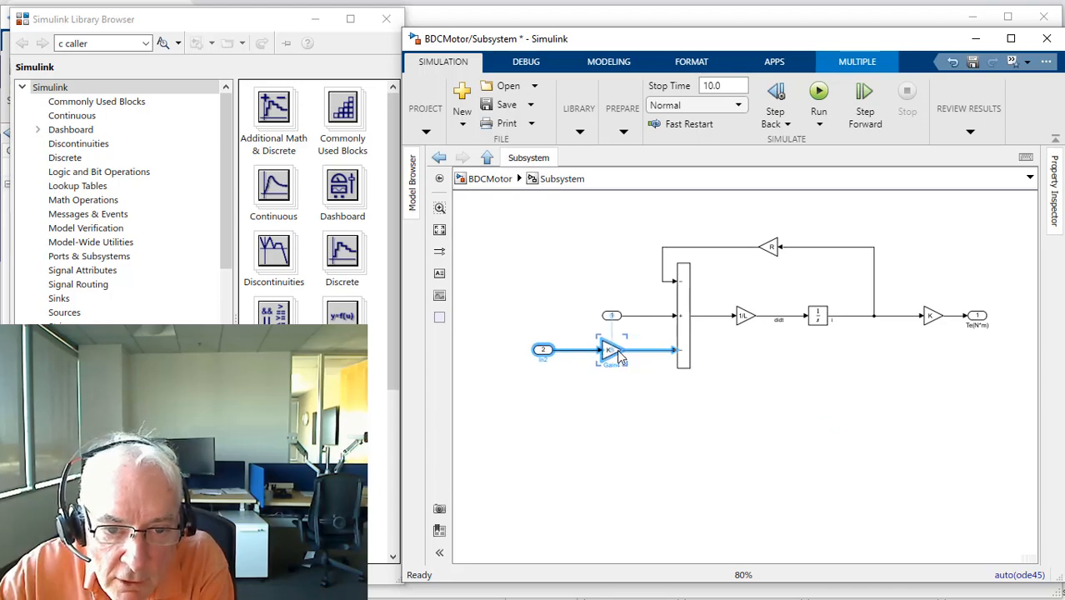
# Step: Rename inport 2, which feeds the back-EMF K gain, as w(rad/s)
pyautogui.doubleClick(547, 366)
pyautogui.click(713, 465)
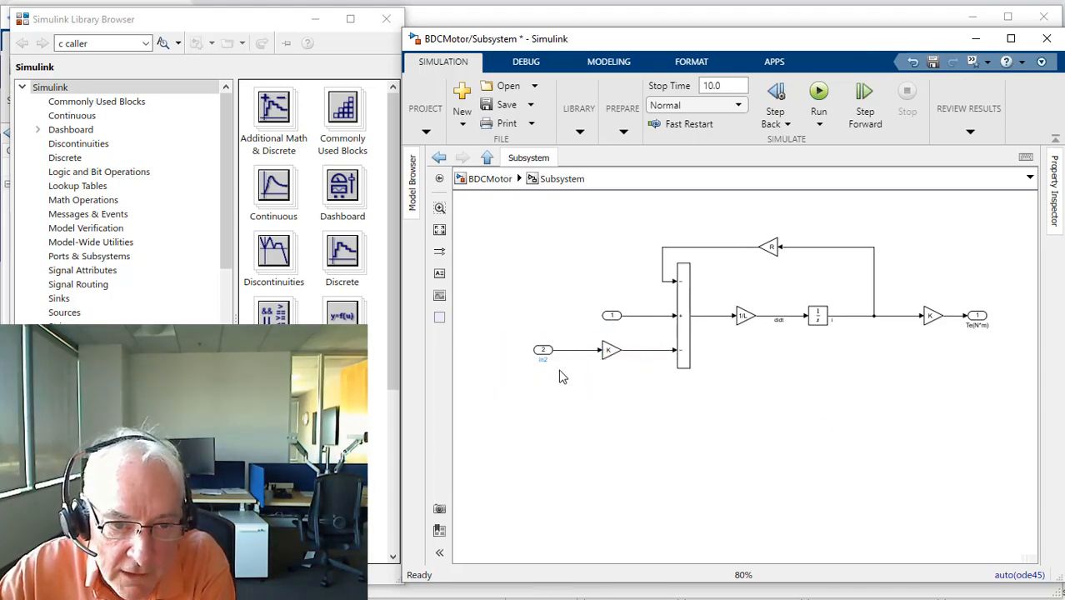
pyautogui.click(543, 357)
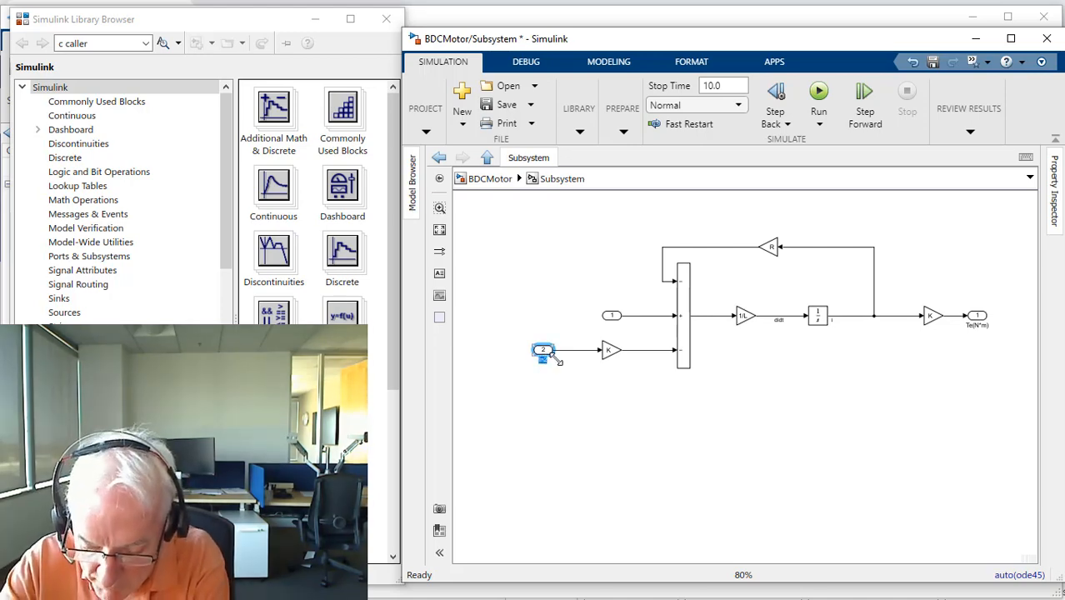
pyautogui.write('w')
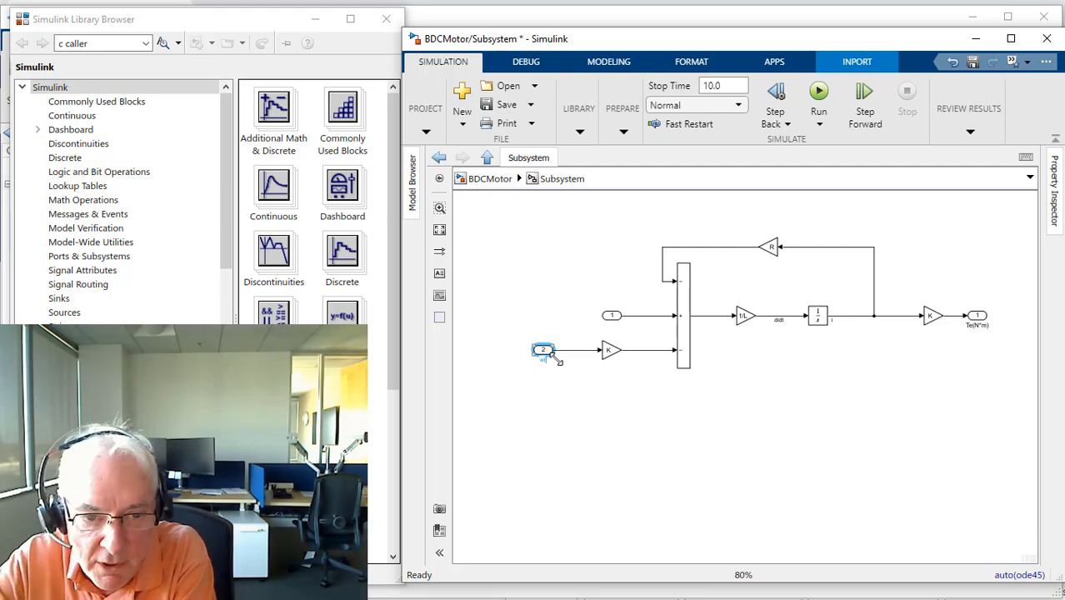
pyautogui.write('(rad/s)')
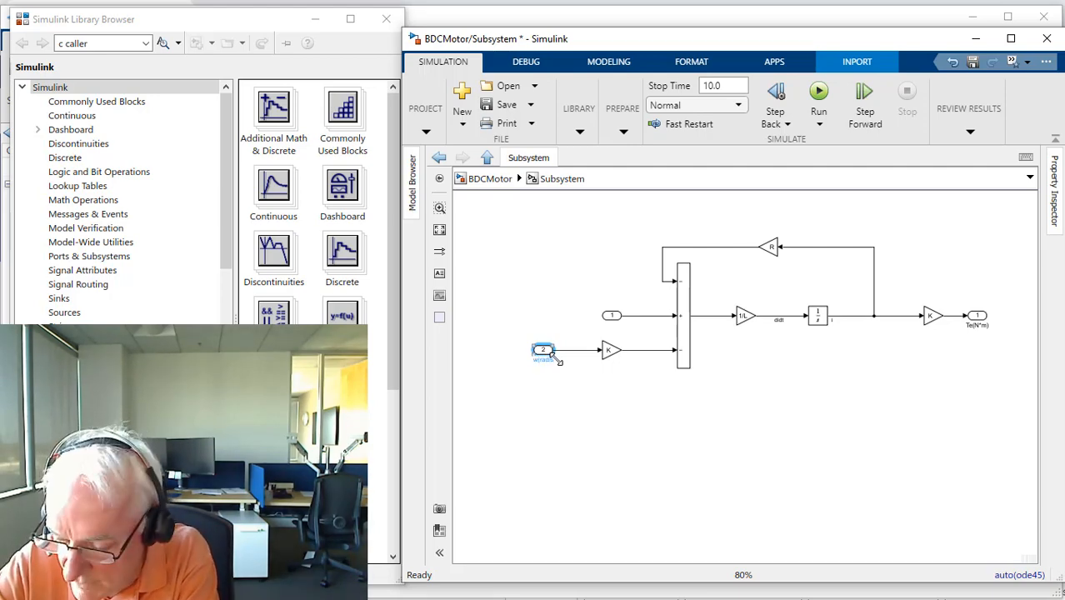
pyautogui.click(581, 285)
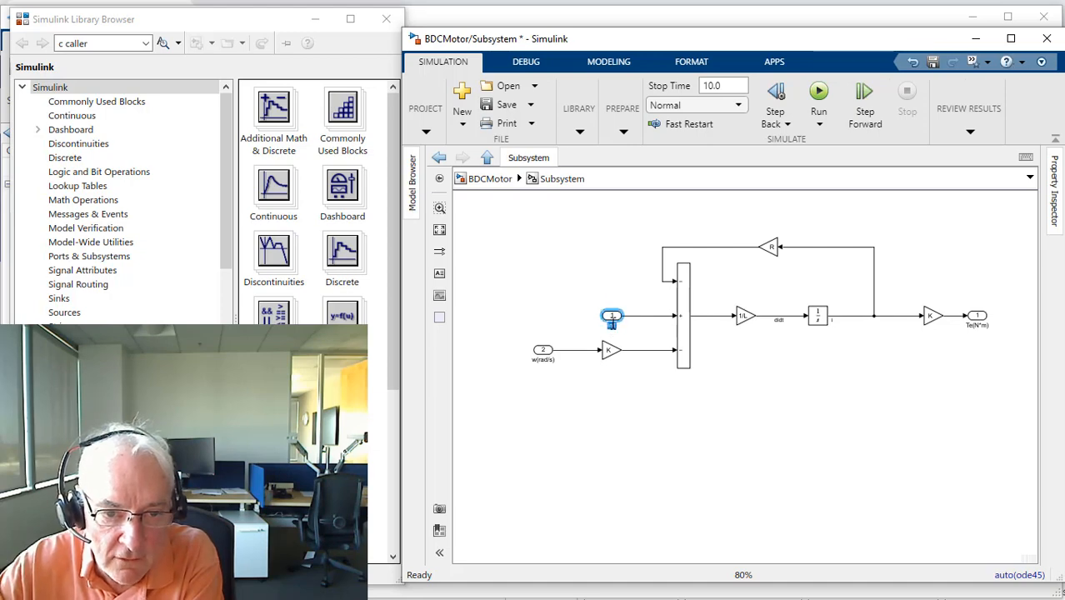
# Step: Rename inport 1, which feeds the sum block's plus input, as V
pyautogui.click(612, 317)
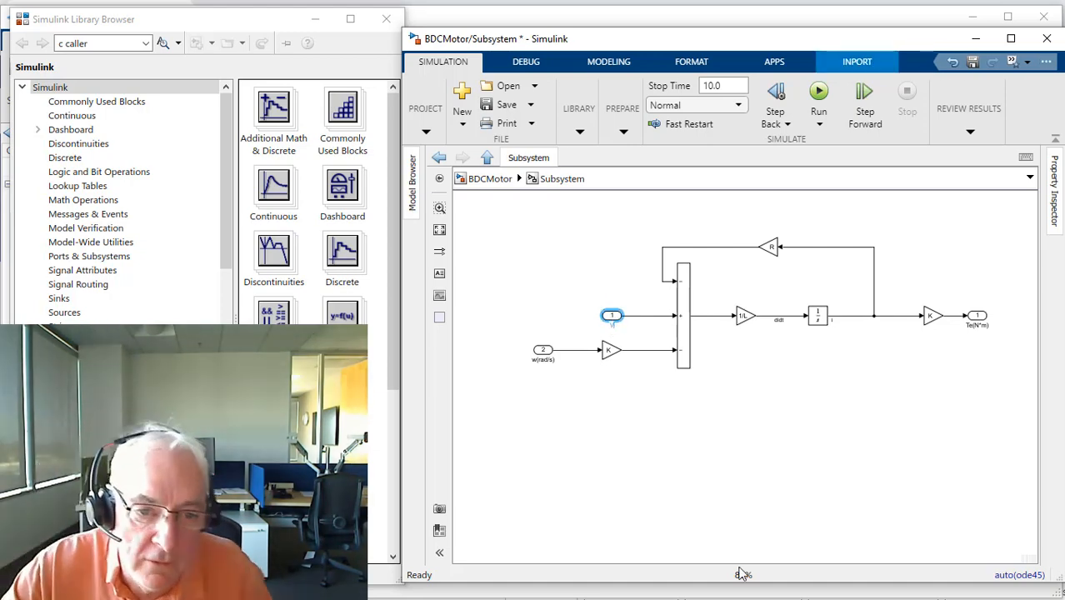
pyautogui.write('v')
pyautogui.click(752, 481)
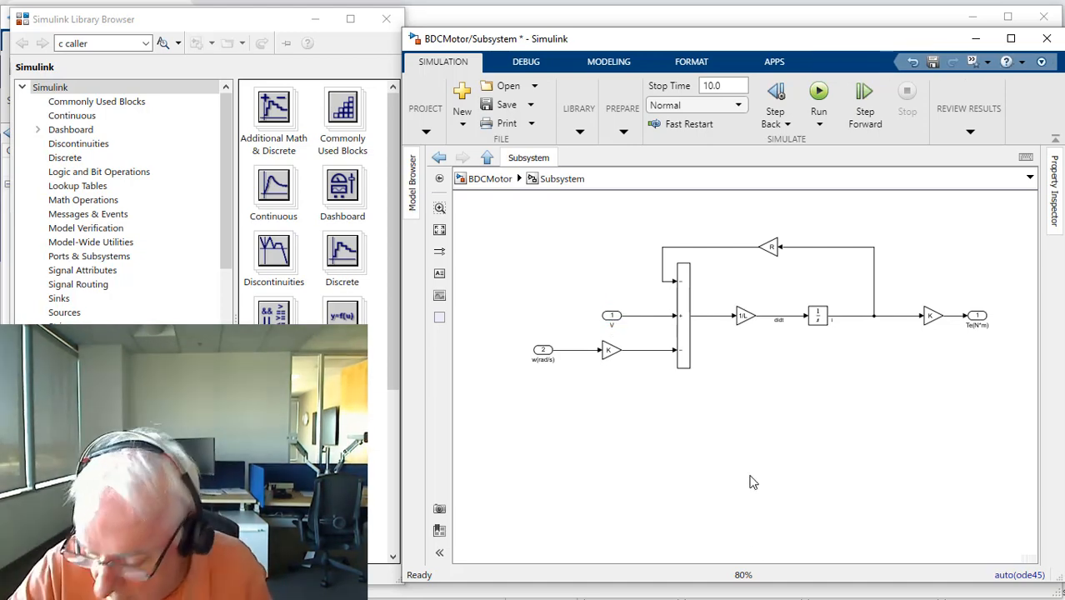
pyautogui.press('space')
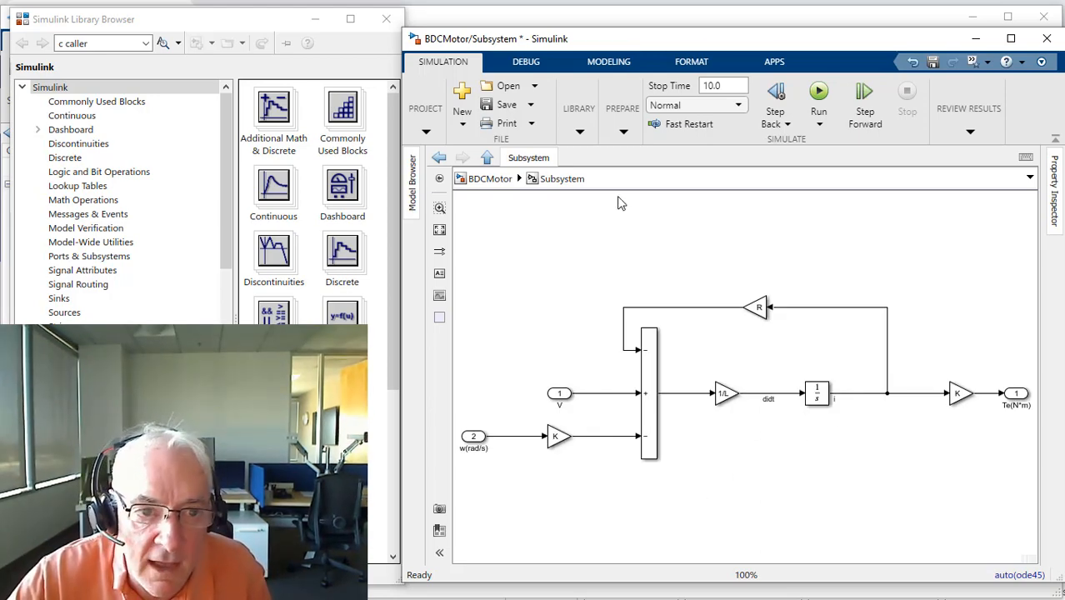
# Step: In the top-level BDCMotor model, delete the current scope with its unconnected line, and align Mechanical Shaft and the speed scope with the torque output
pyautogui.click(491, 178)
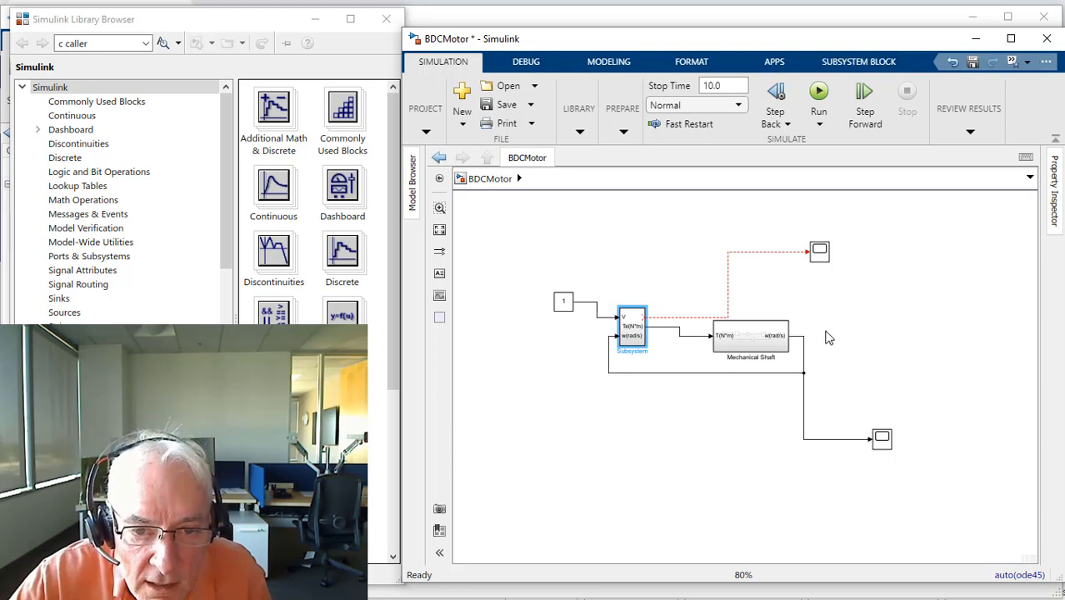
pyautogui.moveTo(780, 338); pyautogui.dragTo(786, 330)
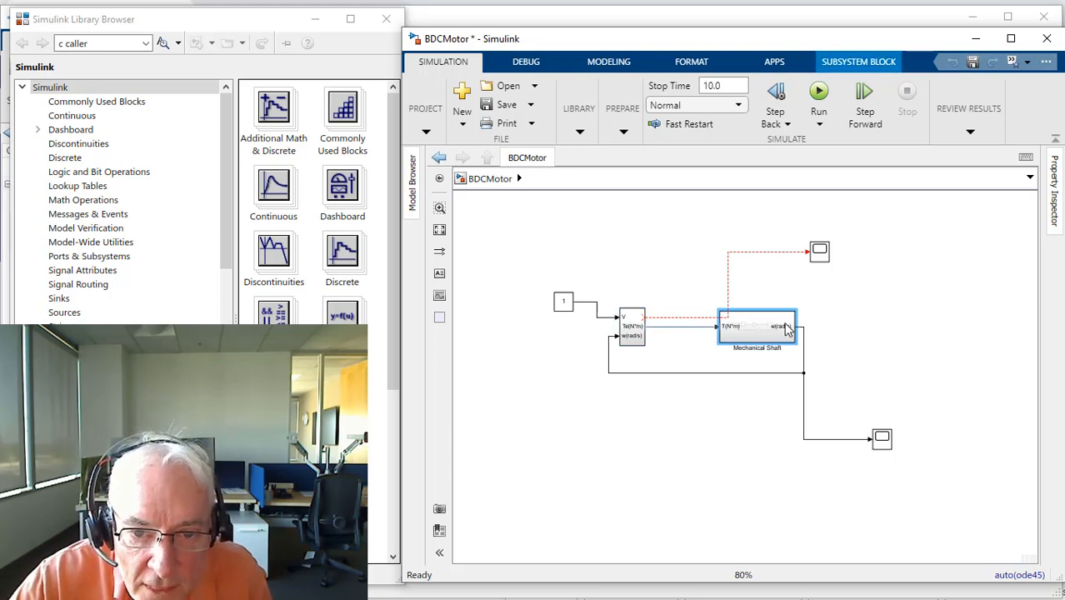
pyautogui.moveTo(762, 243); pyautogui.dragTo(869, 270)
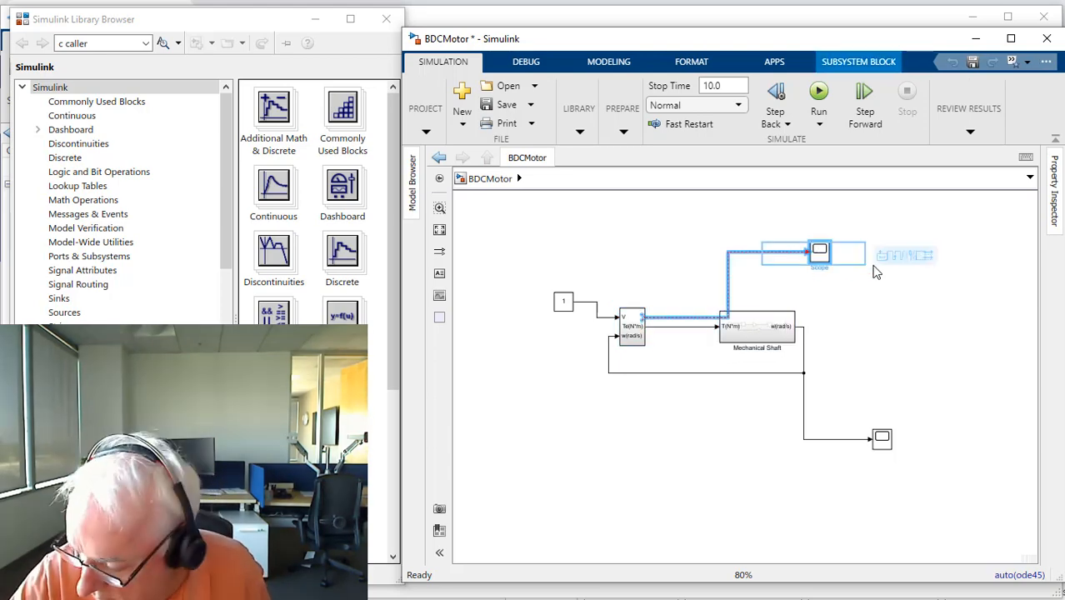
pyautogui.press('Delete')
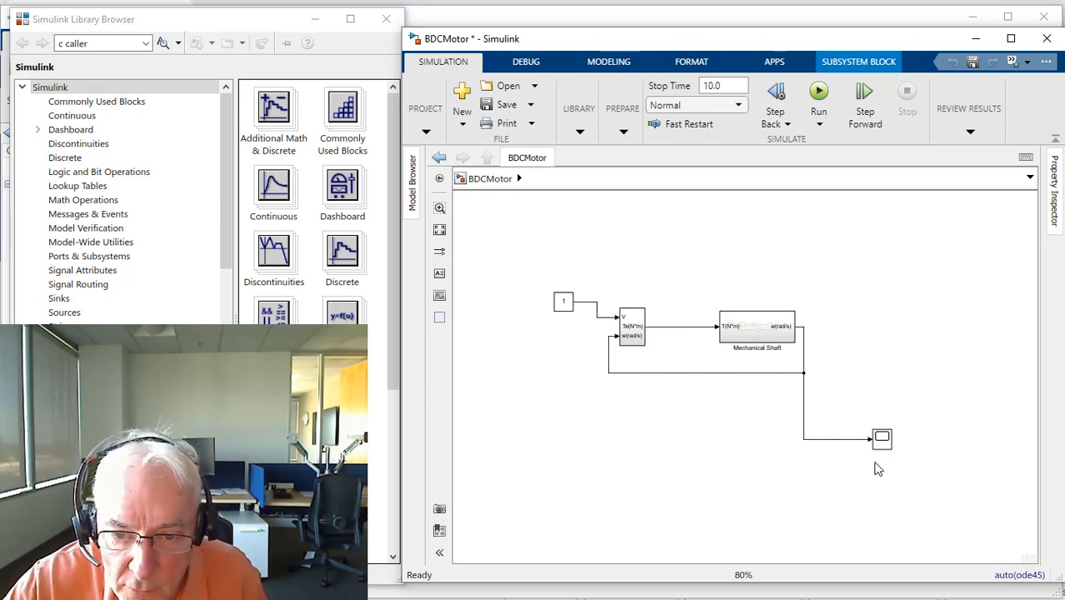
pyautogui.moveTo(880, 436); pyautogui.dragTo(888, 327)
# Step: Widen the electrical subsystem so its port labels have room, and rename it as DC Motor
pyautogui.click(638, 333)
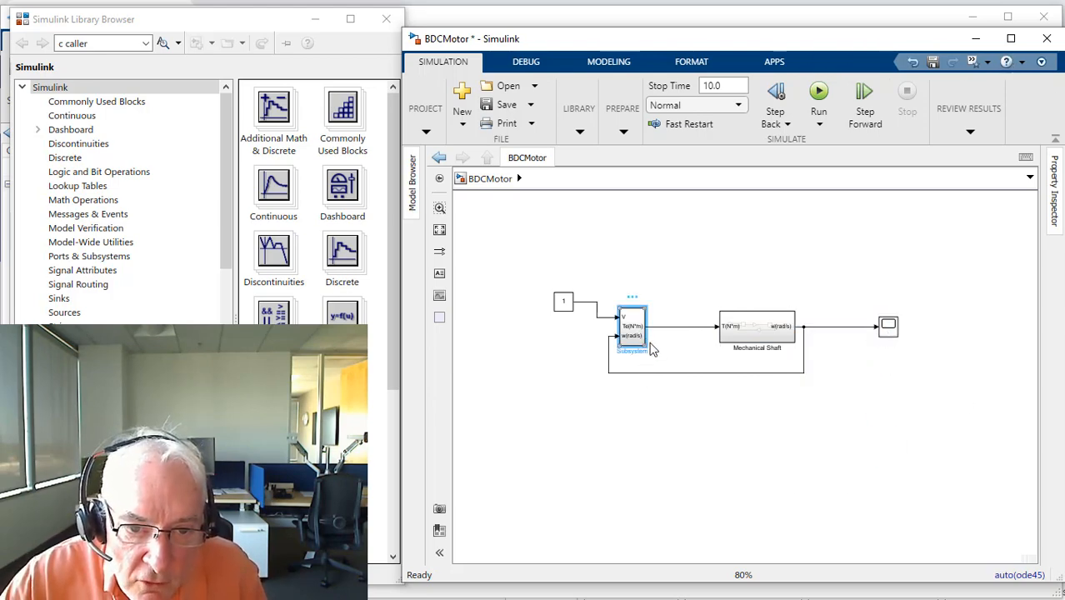
pyautogui.moveTo(640, 340); pyautogui.dragTo(682, 342)
pyautogui.doubleClick(657, 351)
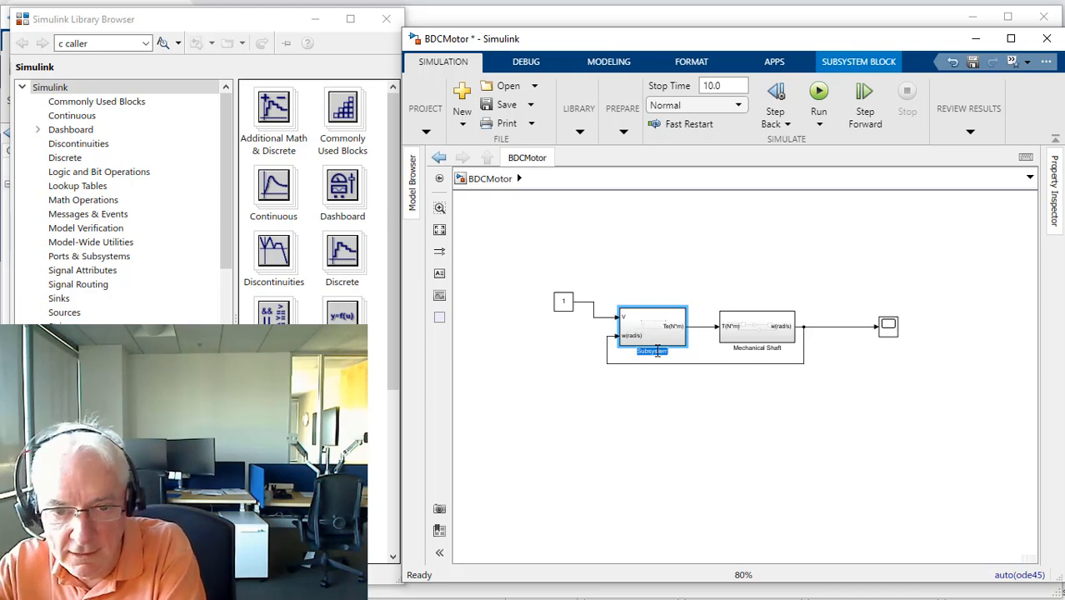
pyautogui.write('DC Motor')
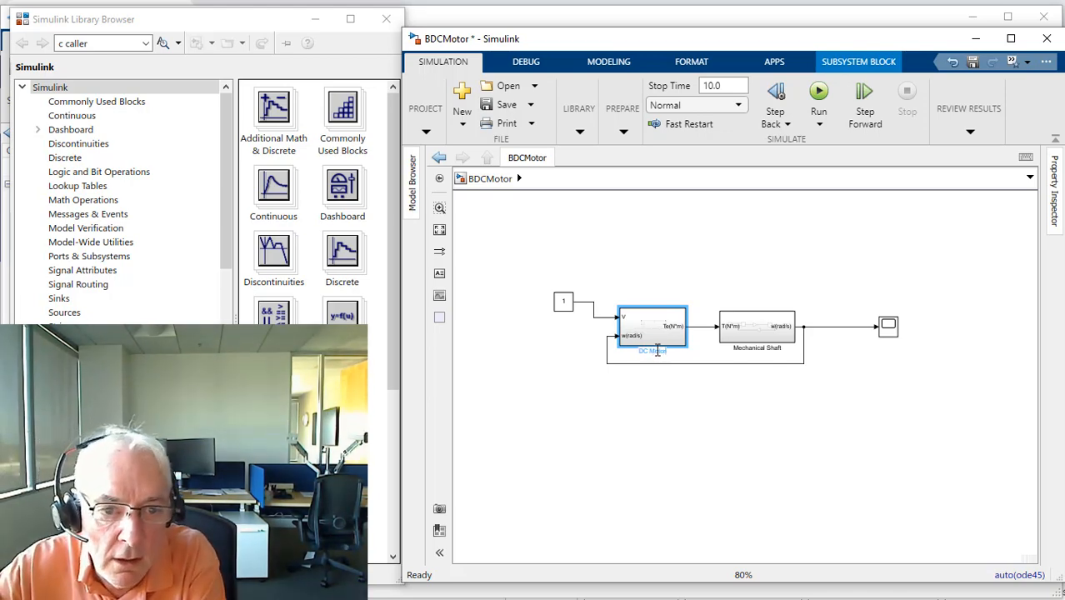
# Step: Align the Constant block with the V input of DC Motor so the connecting line runs straight
pyautogui.click(560, 301)
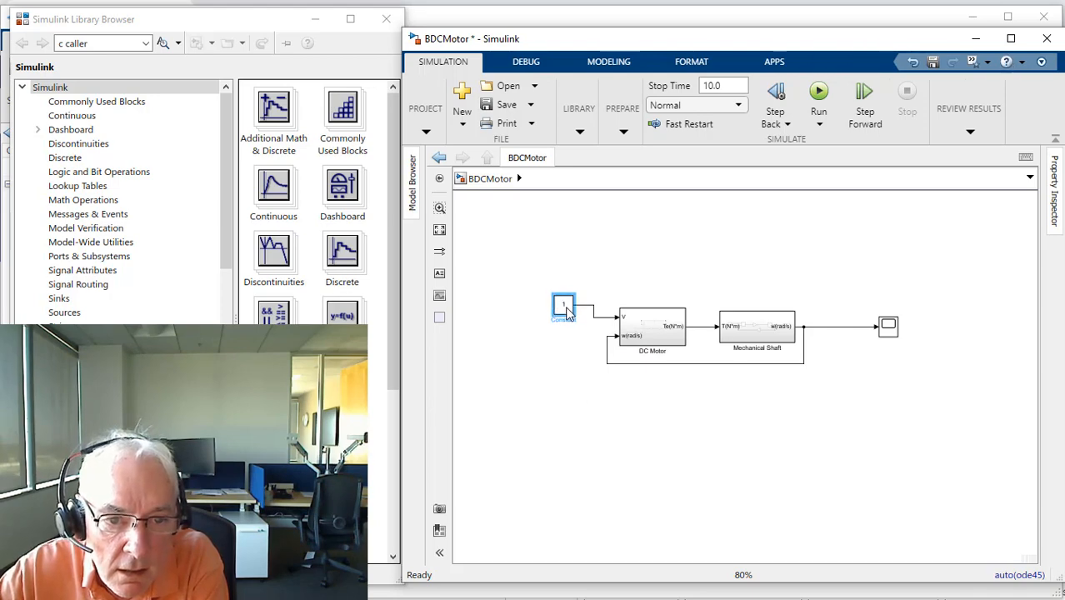
pyautogui.moveTo(570, 304); pyautogui.dragTo(569, 319)
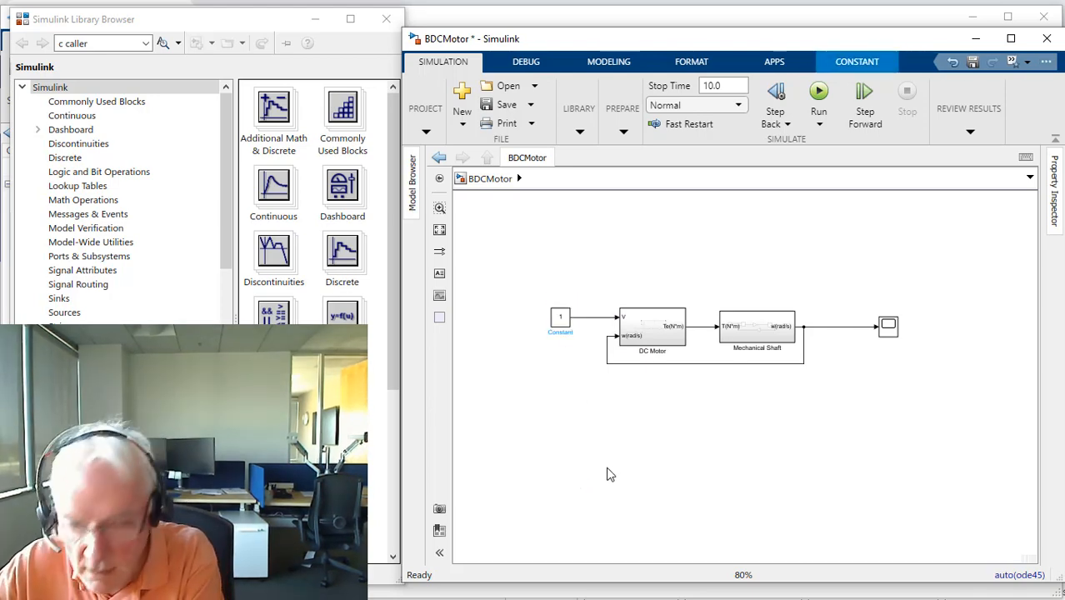
pyautogui.press('space')
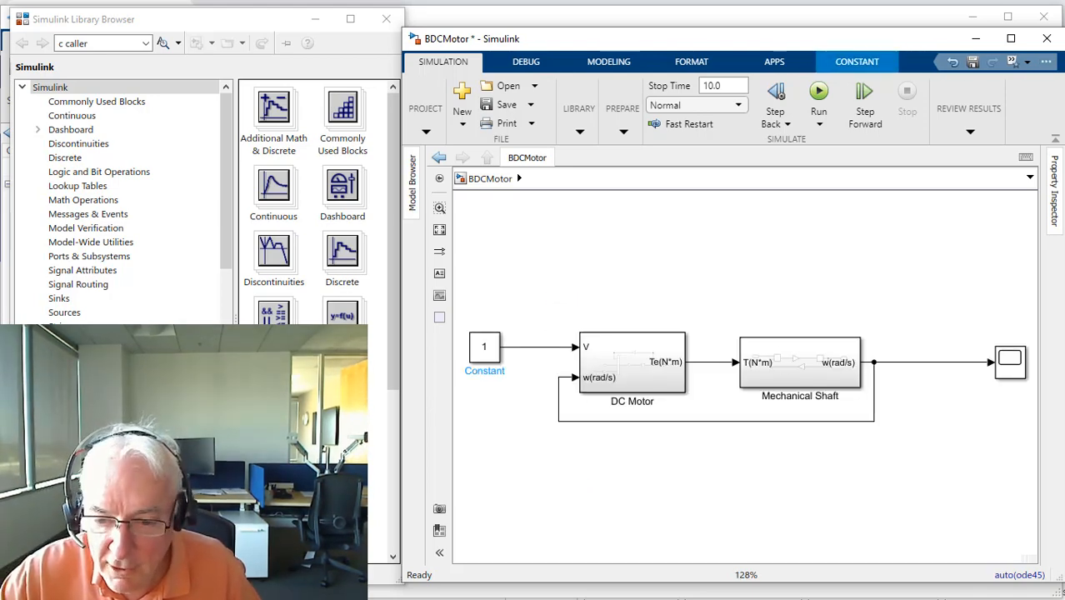